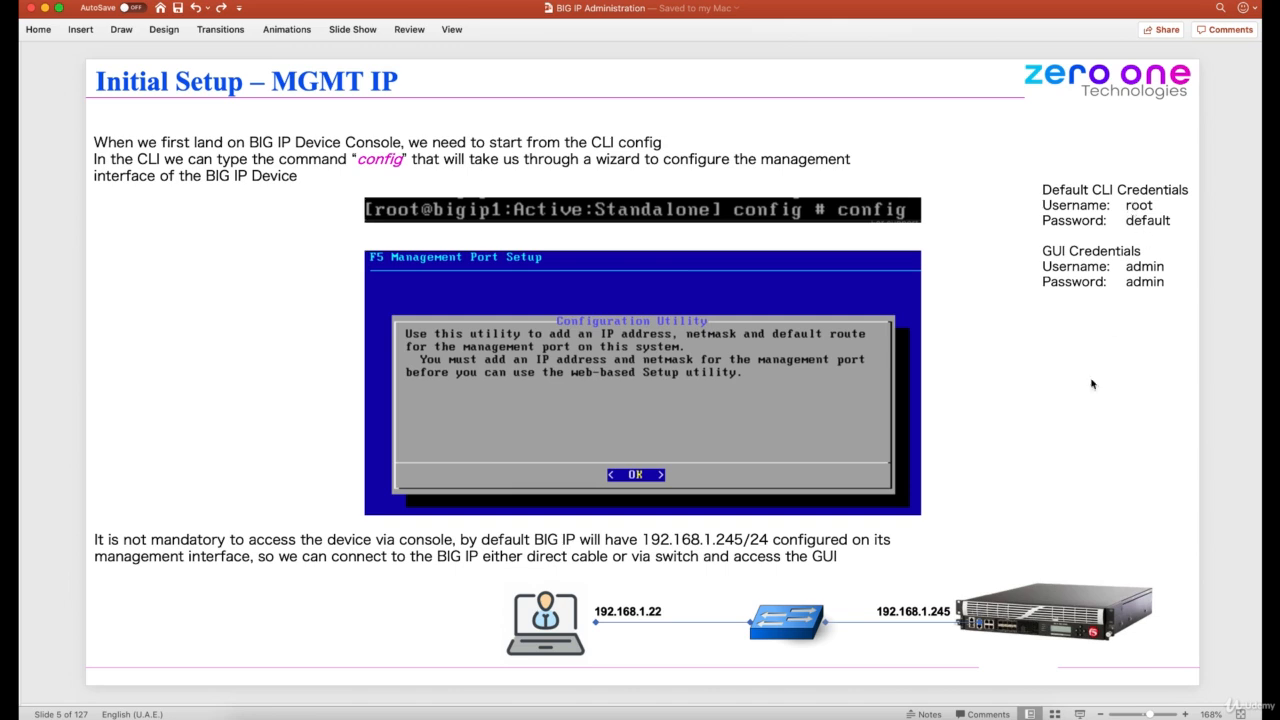
Step: Switch to VMware Fusion, resume the BIGIP-1 virtual machine and enlarge its console window
click(958, 708)
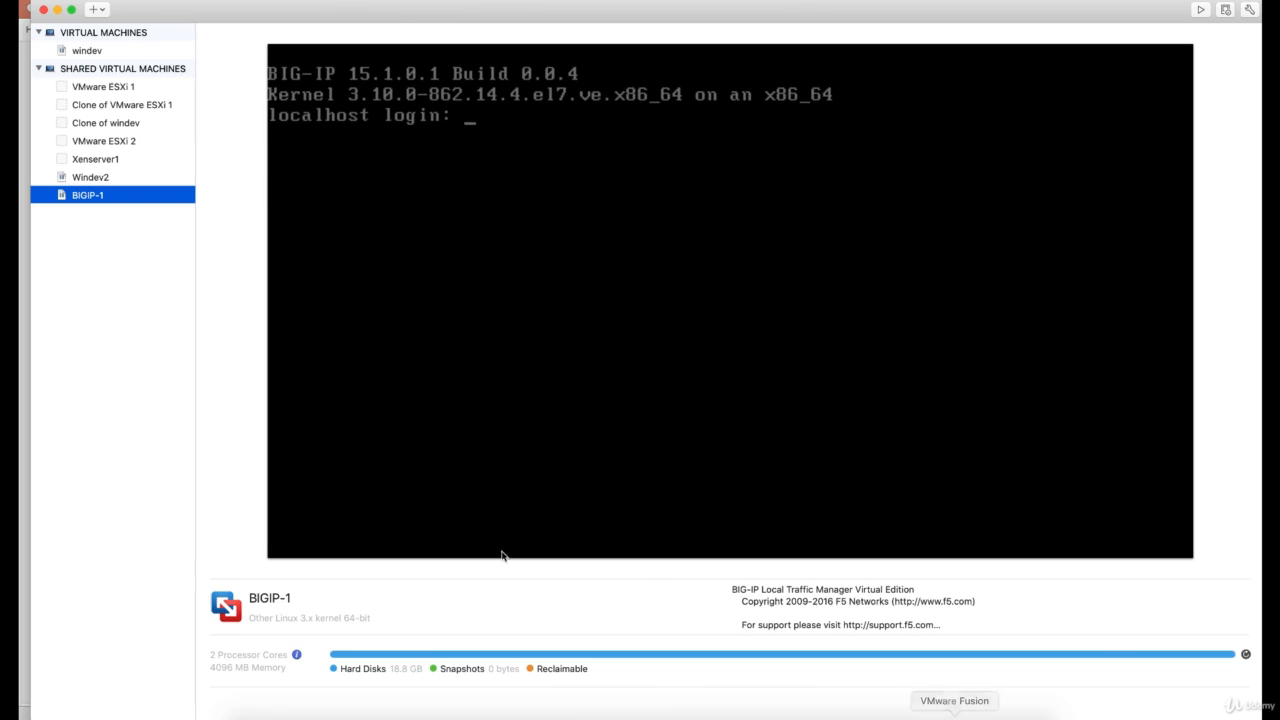
double_click(105, 198)
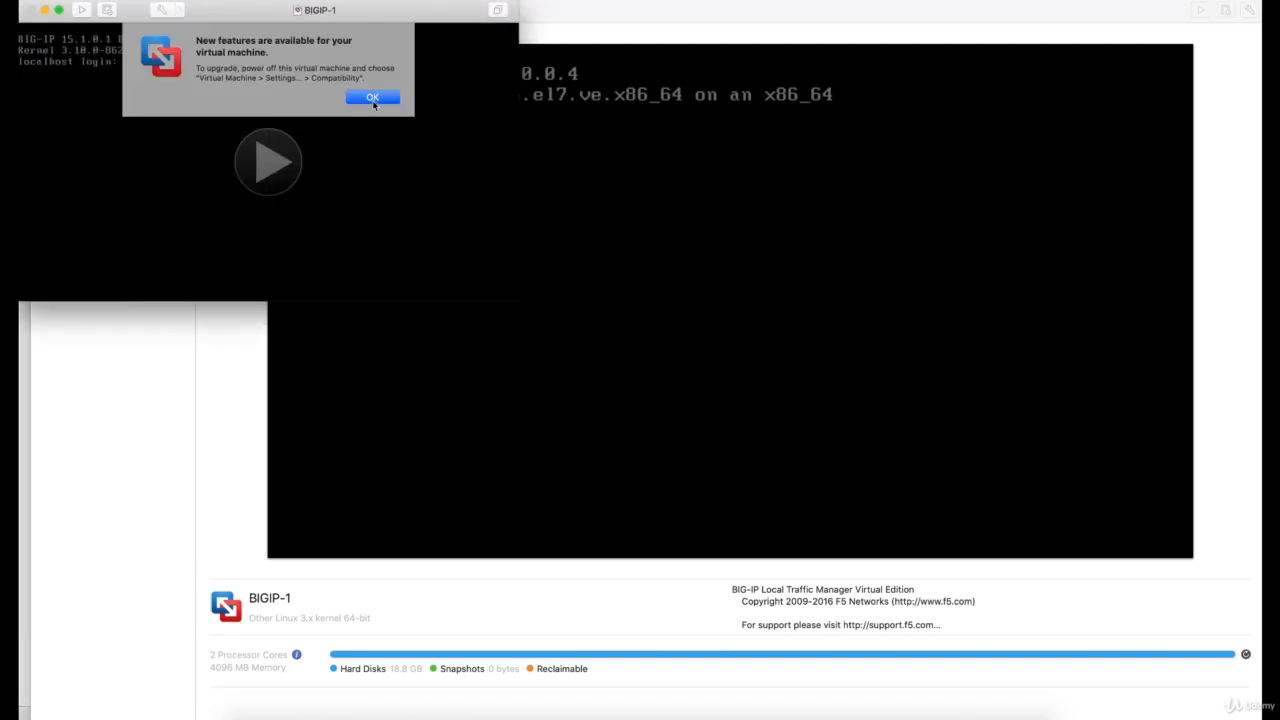
click(373, 98)
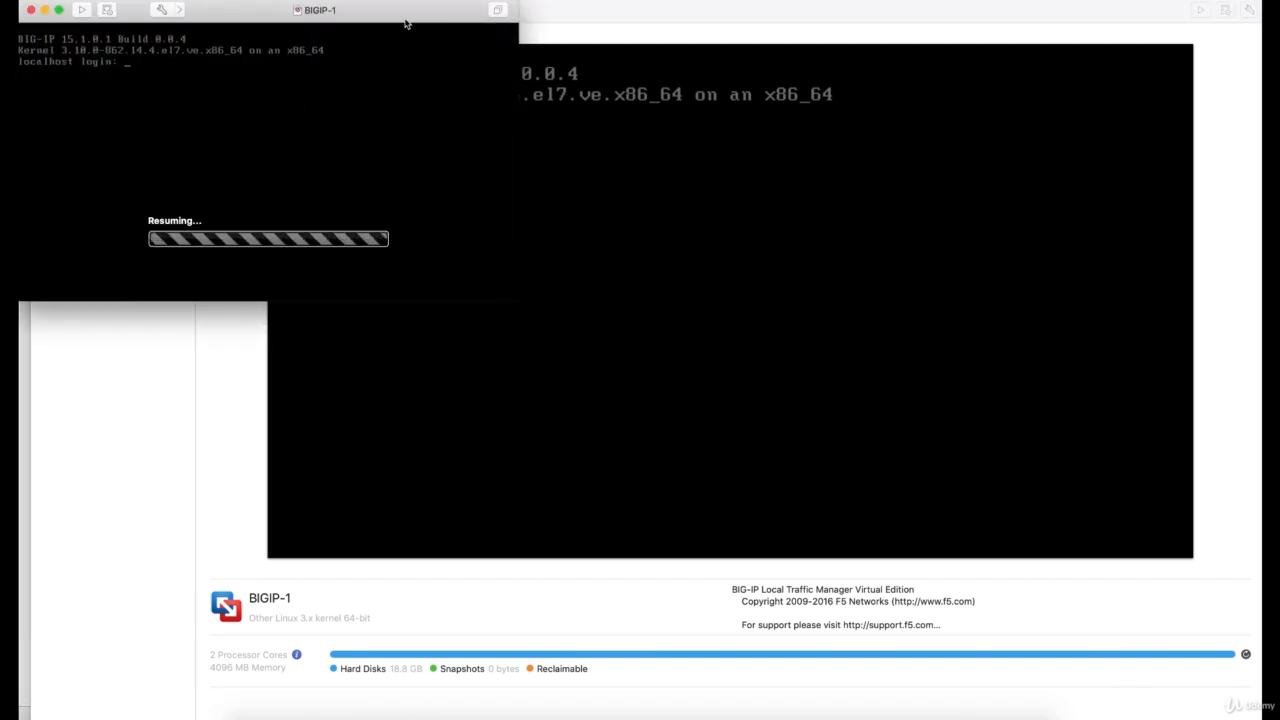
double_click(406, 22)
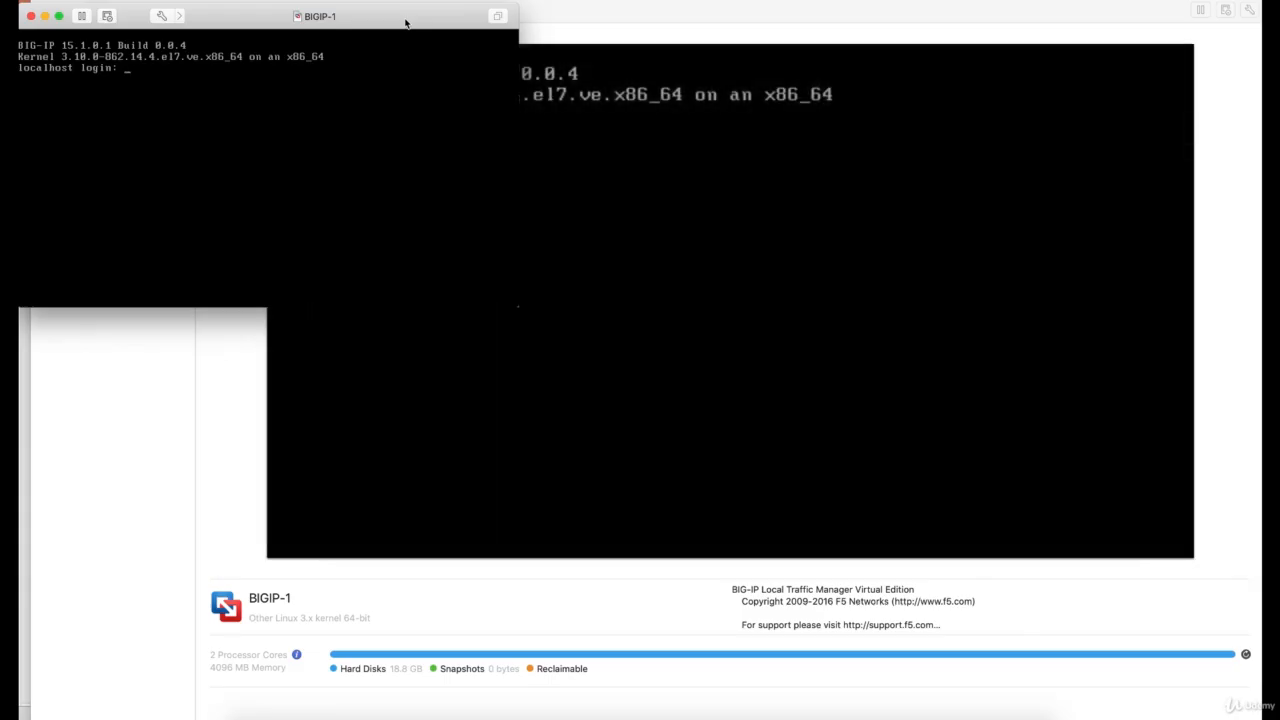
double_click(406, 22)
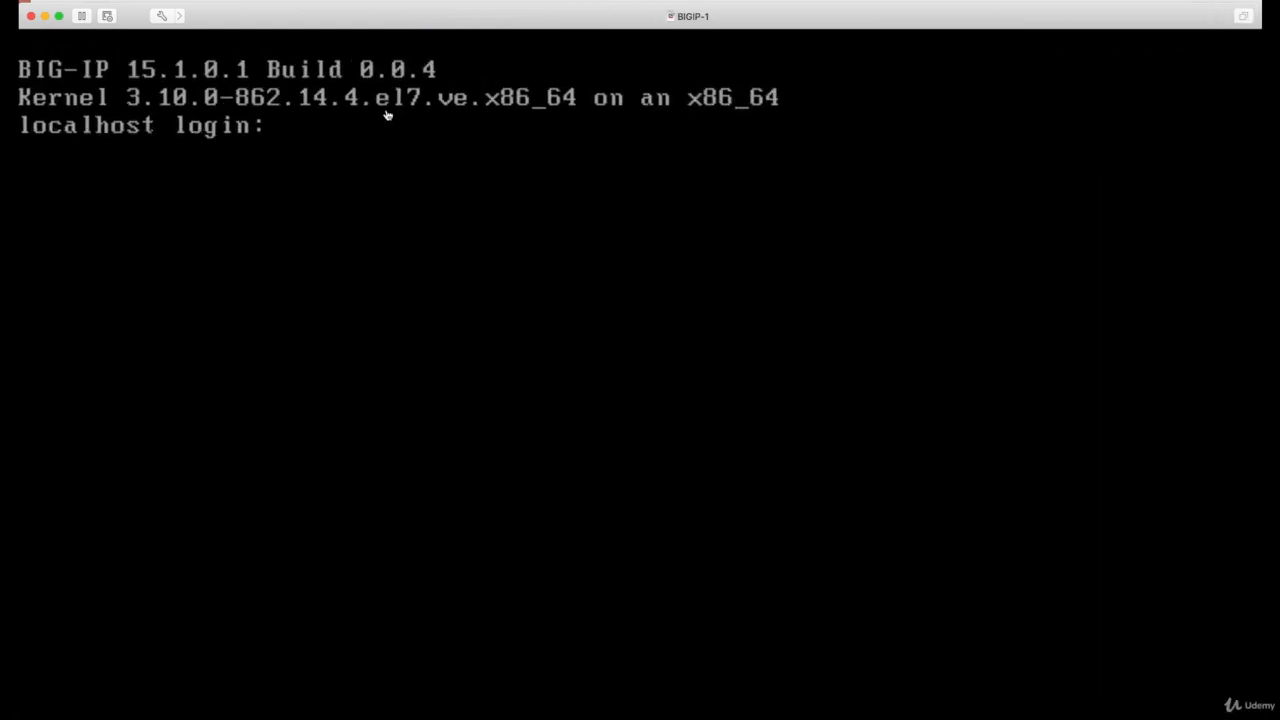
Step: Log in to the BIG-IP console as root with the account password
text(root)
key(Return)
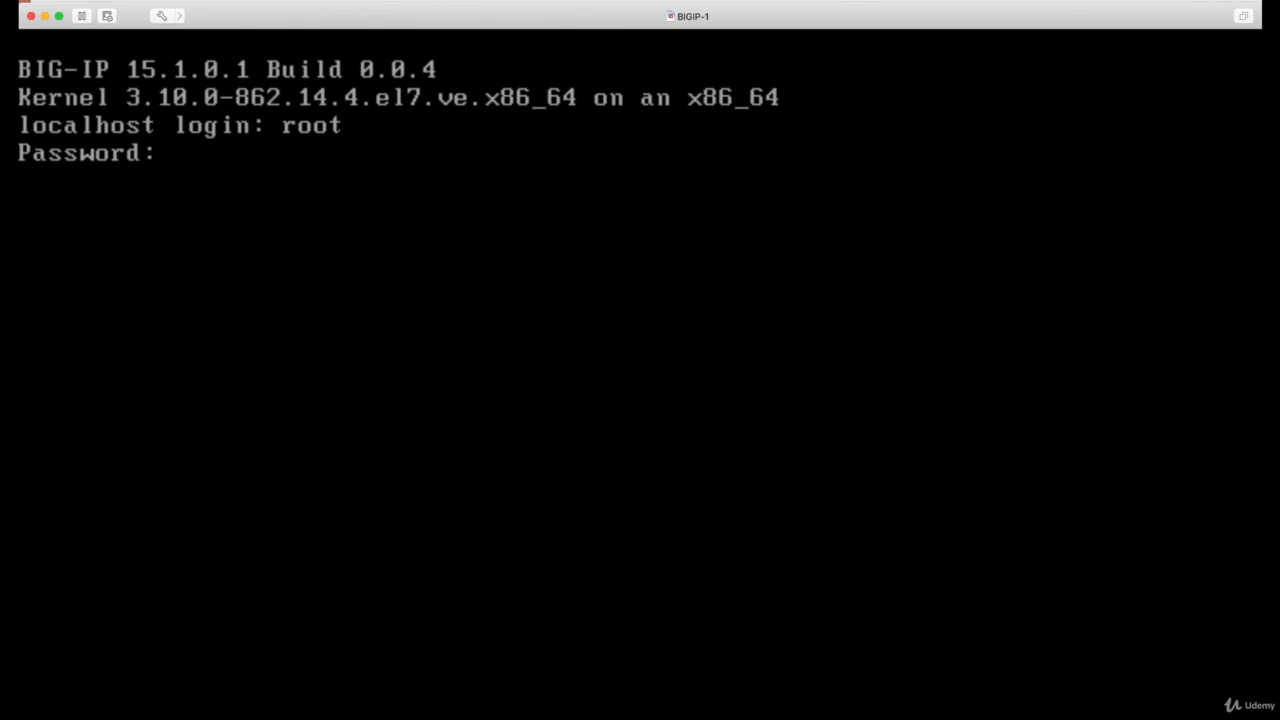
key(Return)
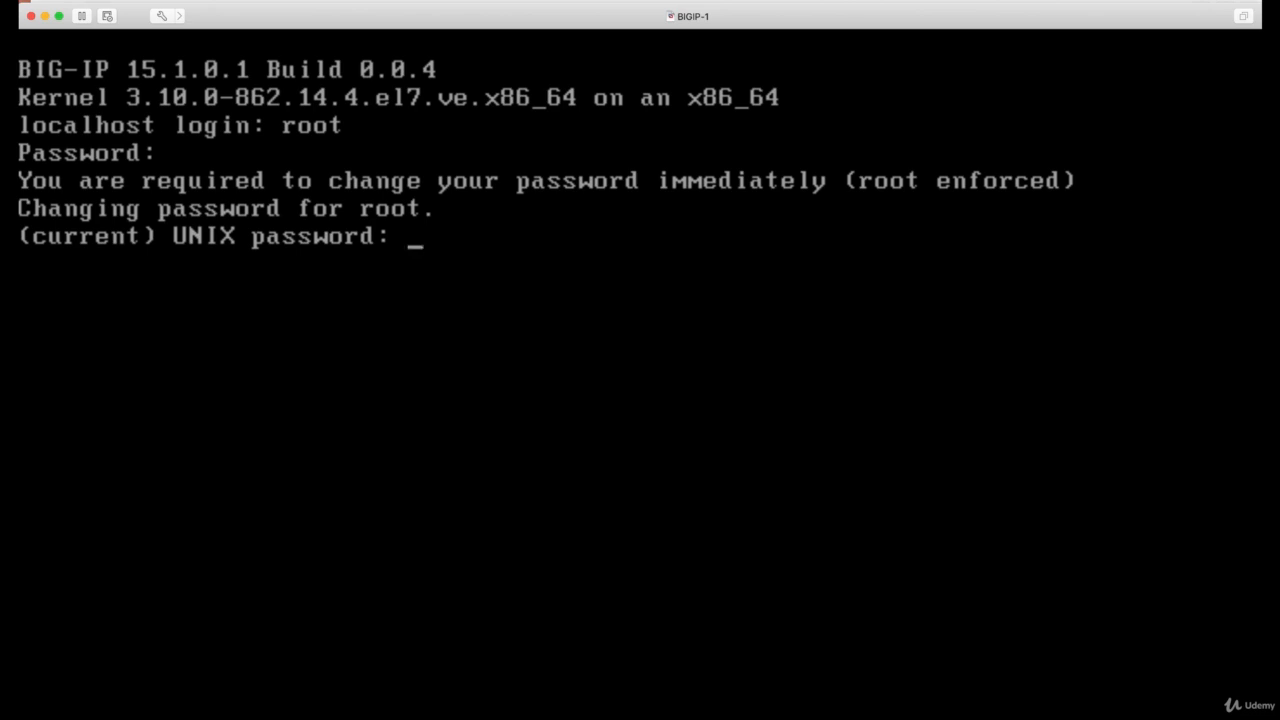
Step: Change the root password by entering the current password, the new BIG-IP password and its confirmation
key(Return)
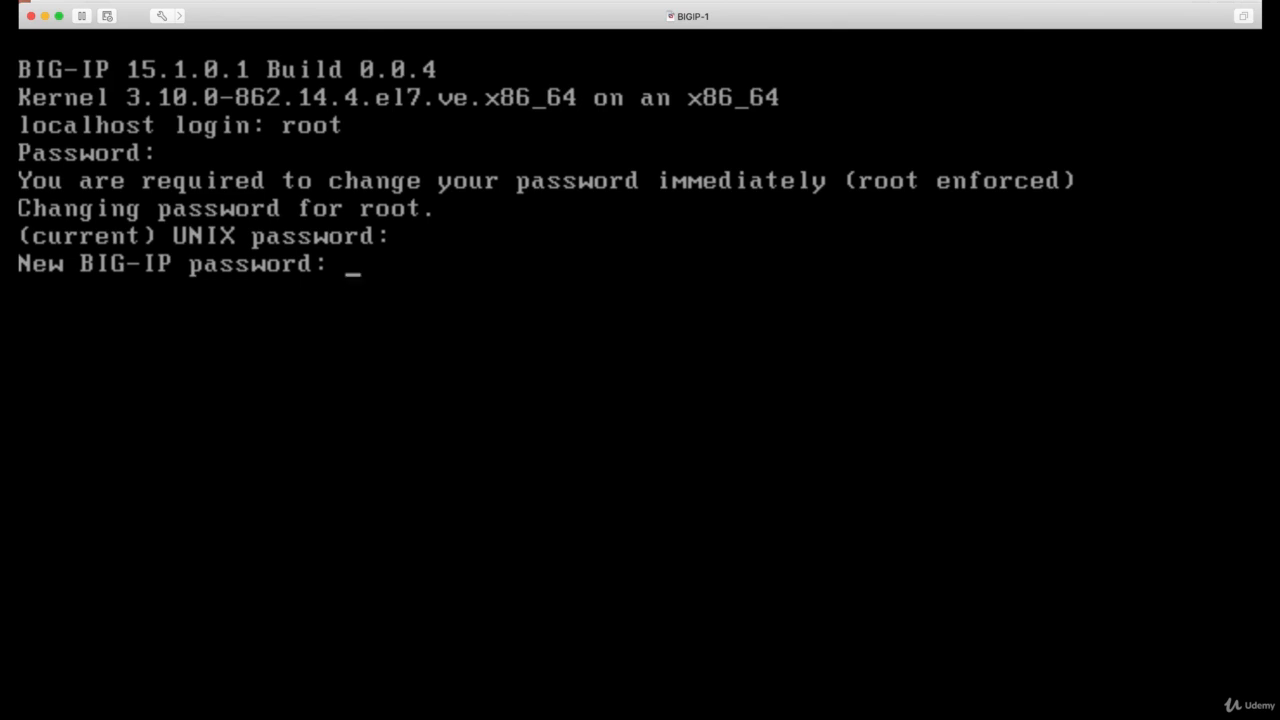
key(Return)
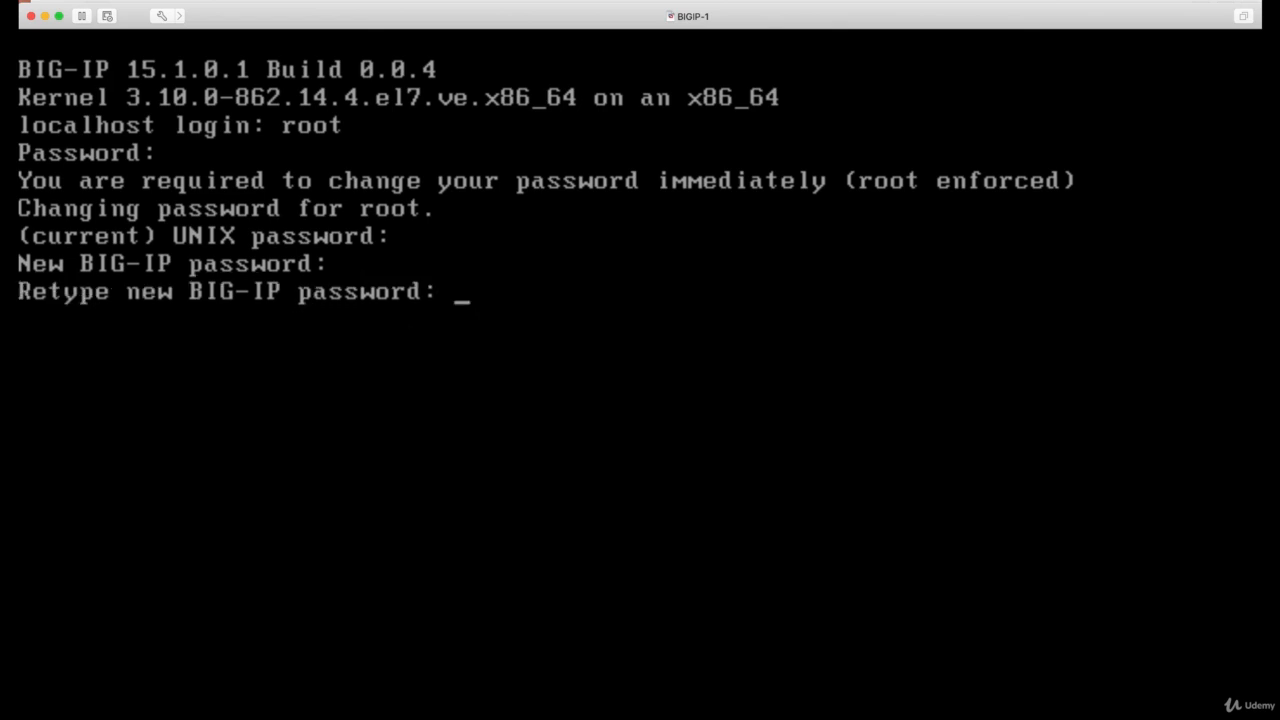
key(Return)
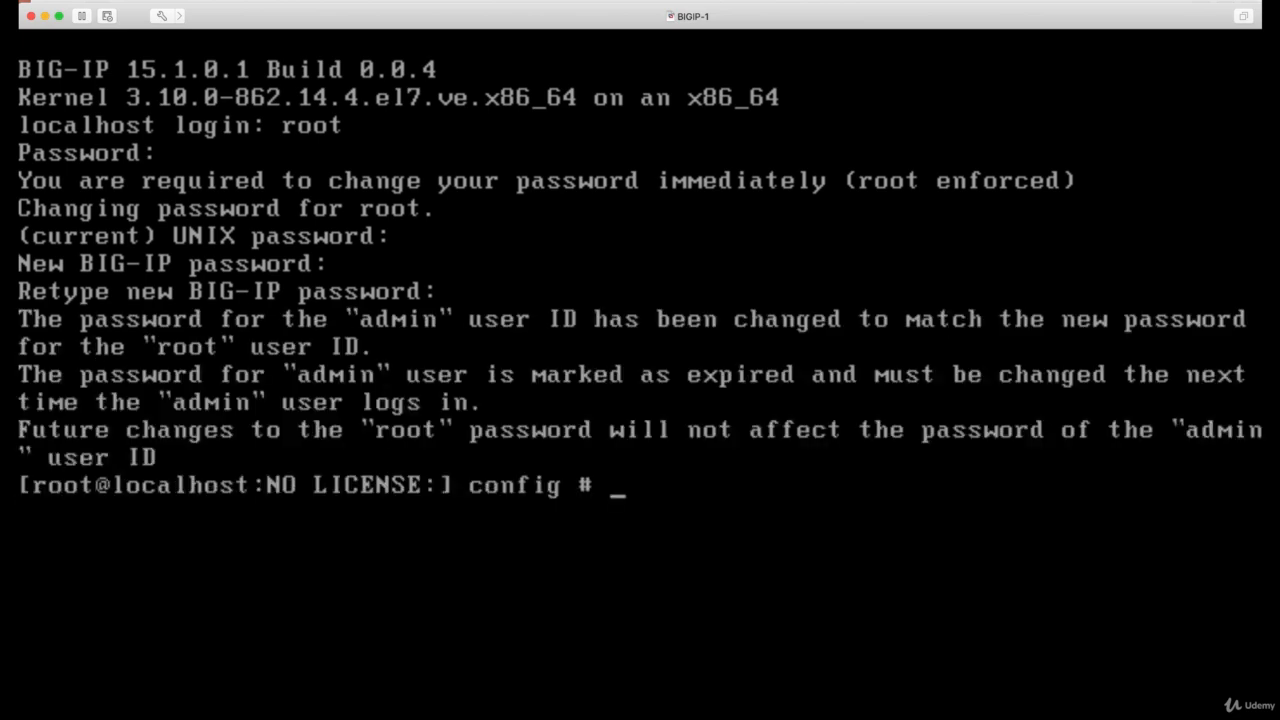
key(Return)
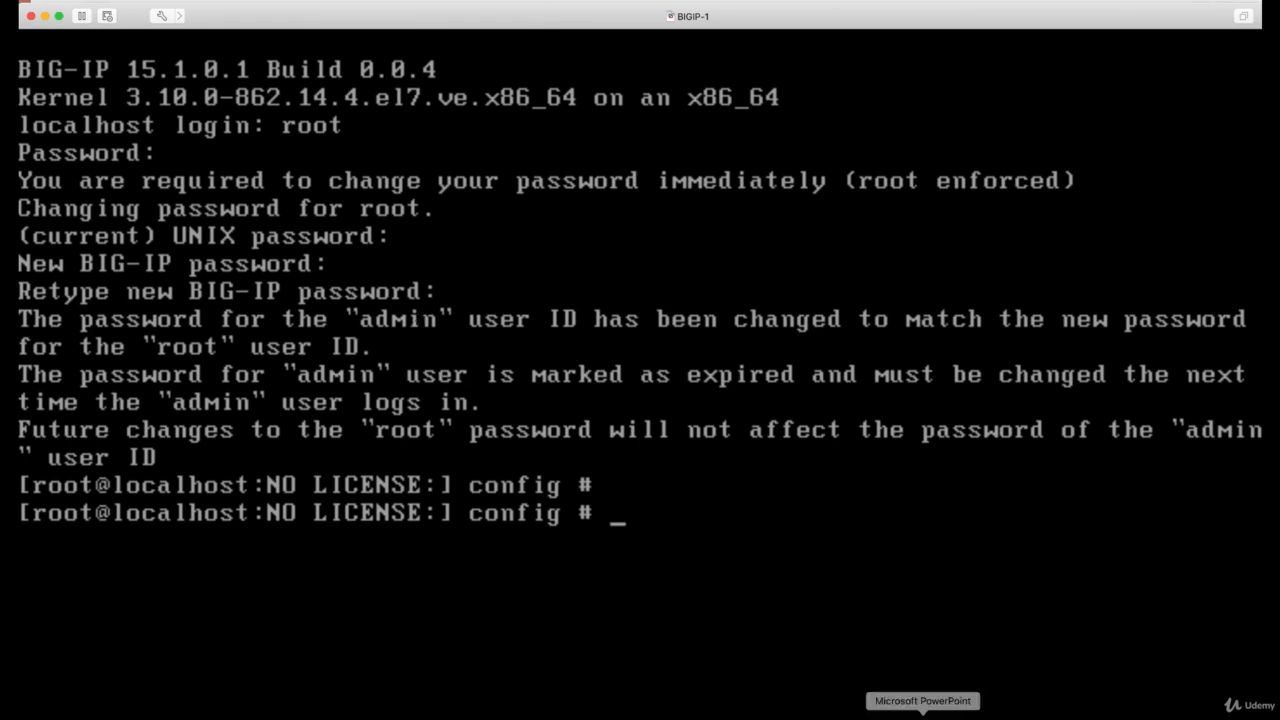
Step: Review the MGMT IP slide in PowerPoint and the TextEdit note, and return to the BIGIP-1 console in VMware Fusion
click(923, 712)
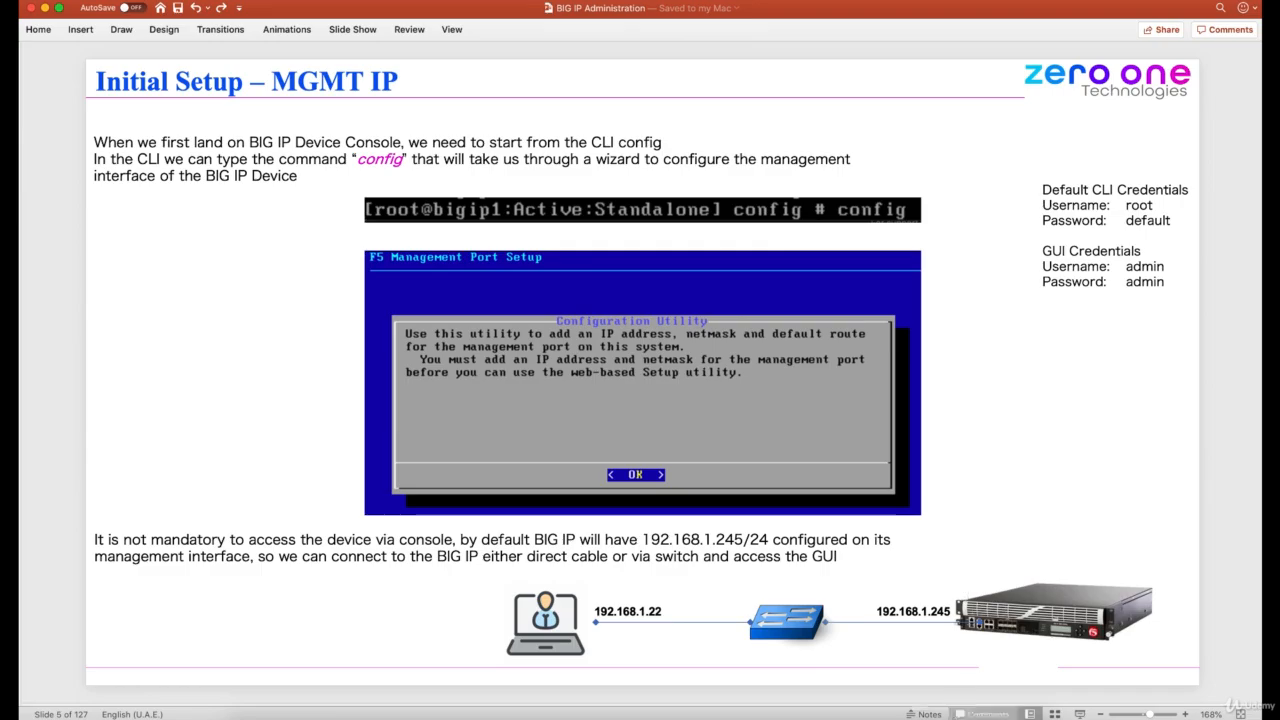
click(954, 714)
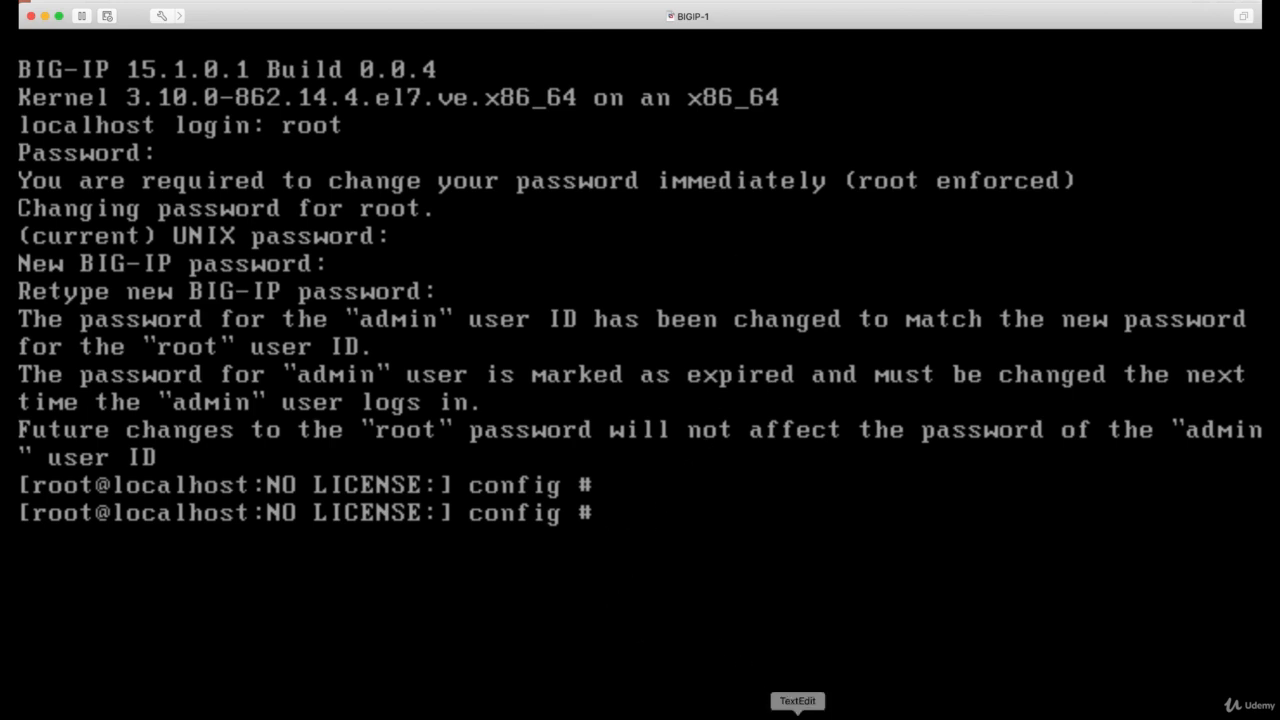
click(797, 714)
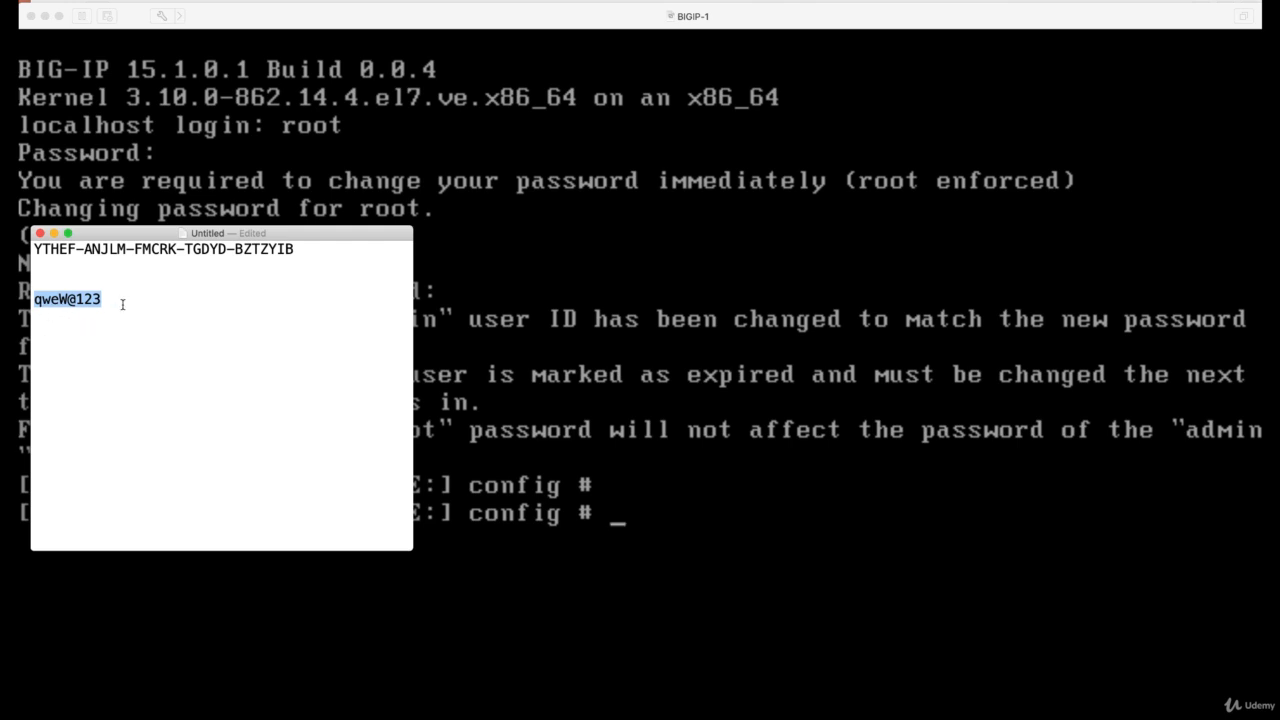
click(639, 17)
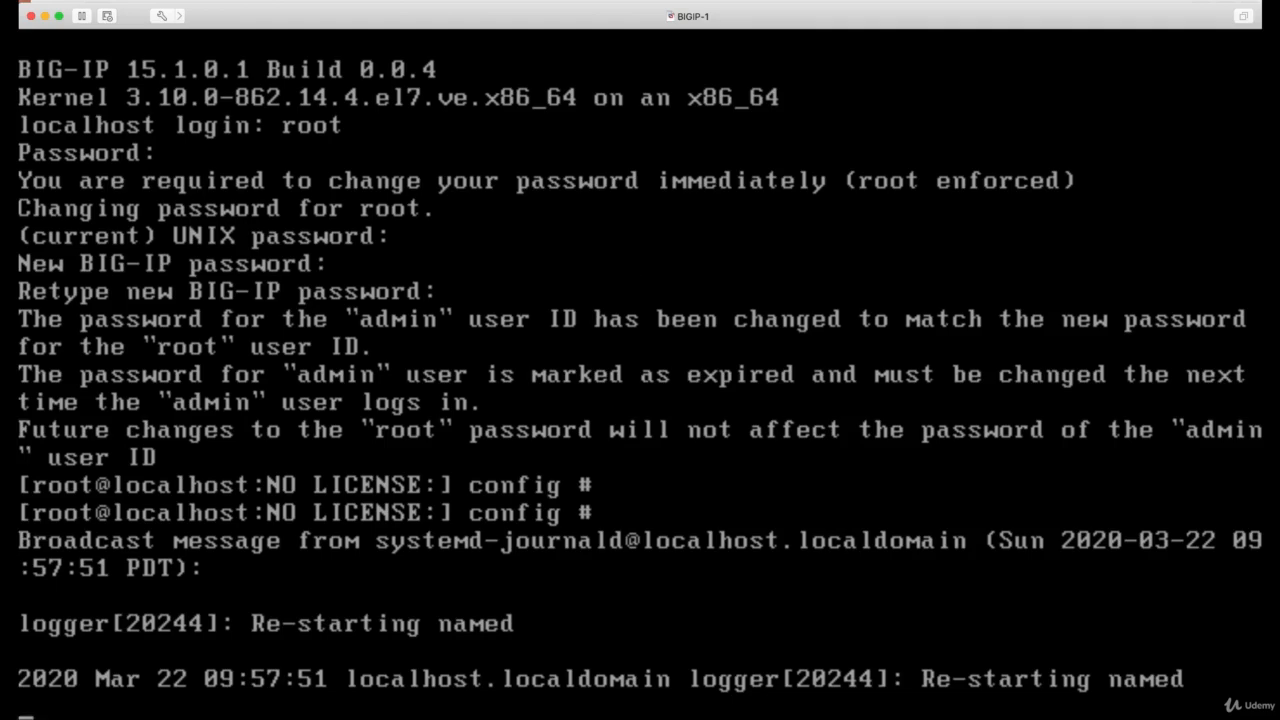
Step: Get a fresh console prompt and run the config command to start the management port setup
key(Return)
key(Return)
key(Return)
key(Return)
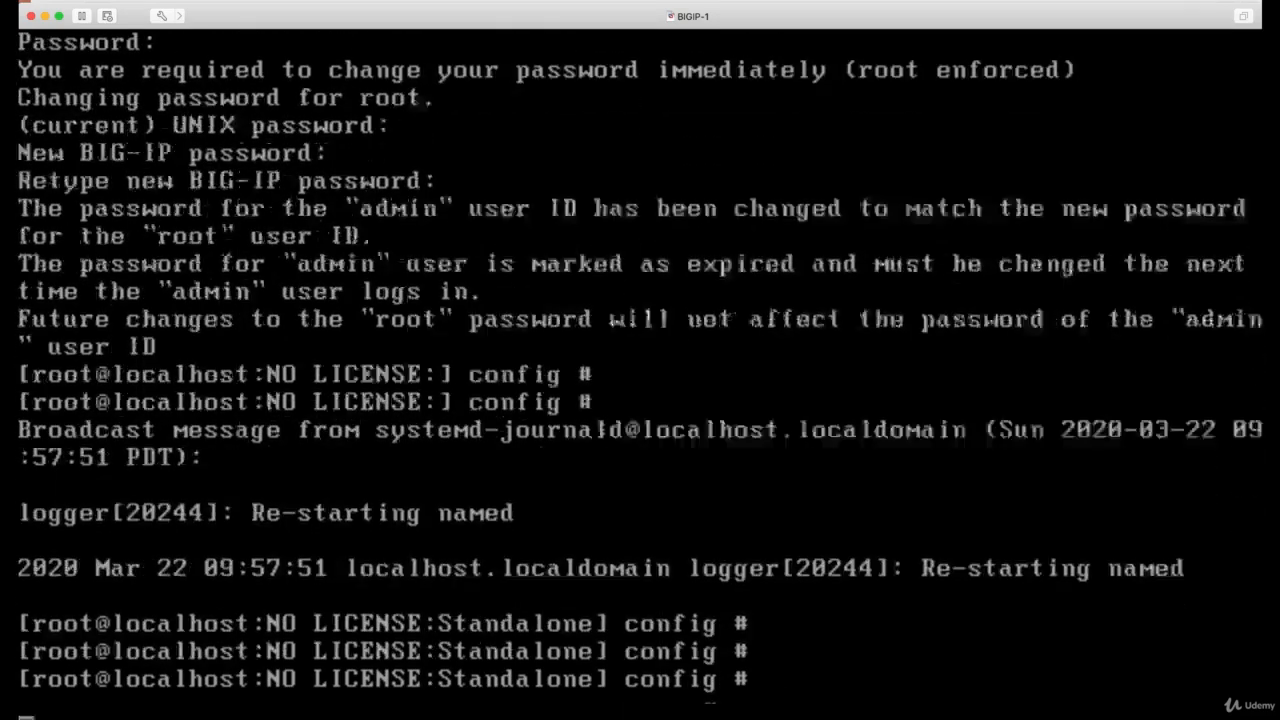
key(Return)
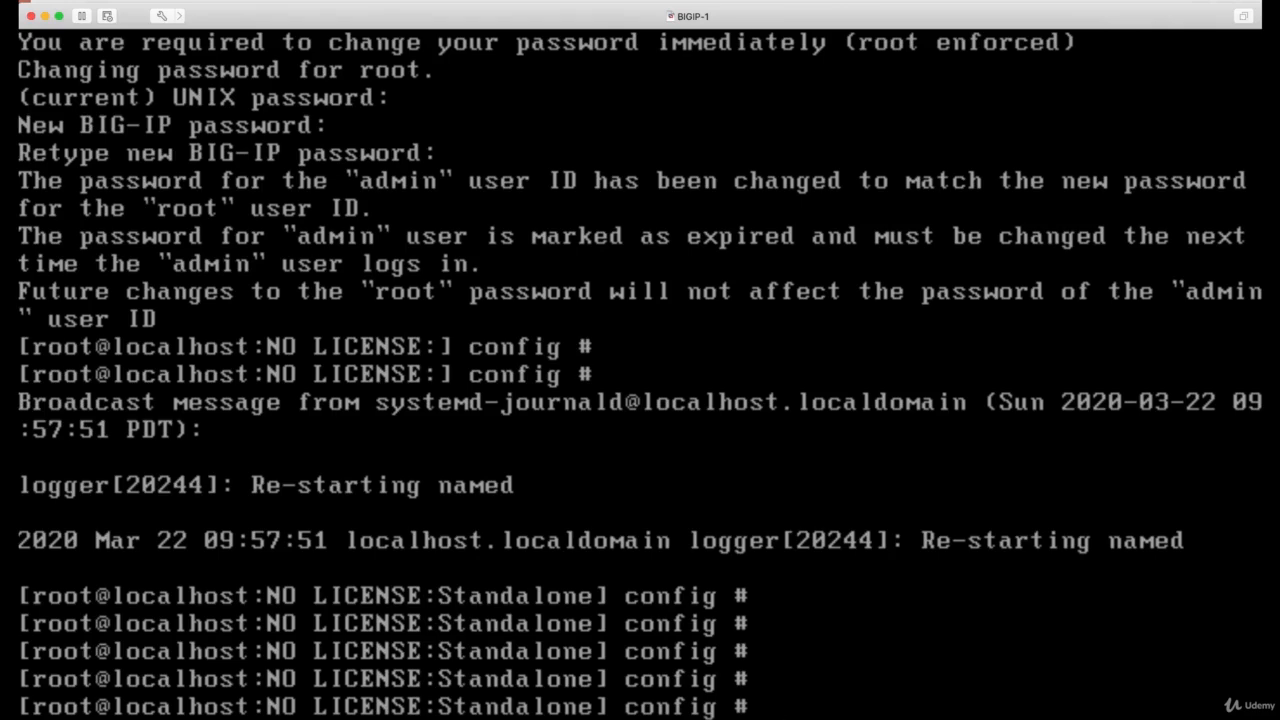
text(config)
key(Return)
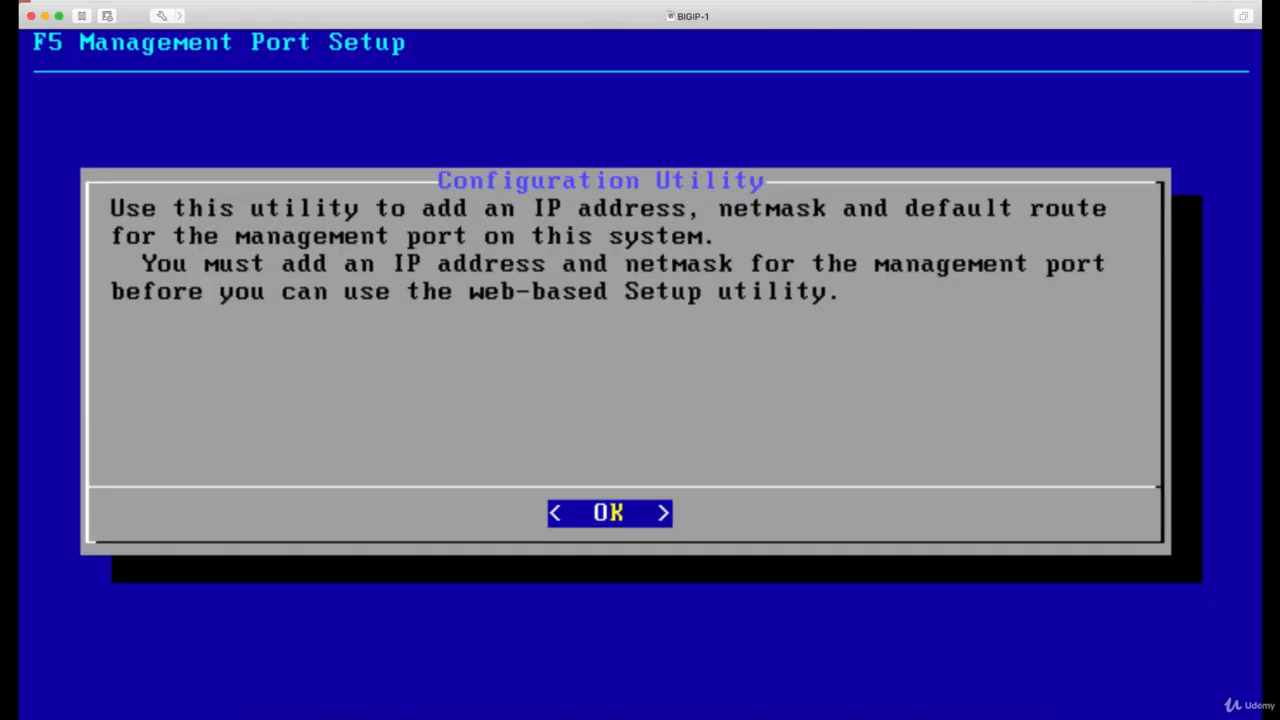
Step: Choose IPv4 as the management IP family and decline automatic configuration of the IP address
key(Return)
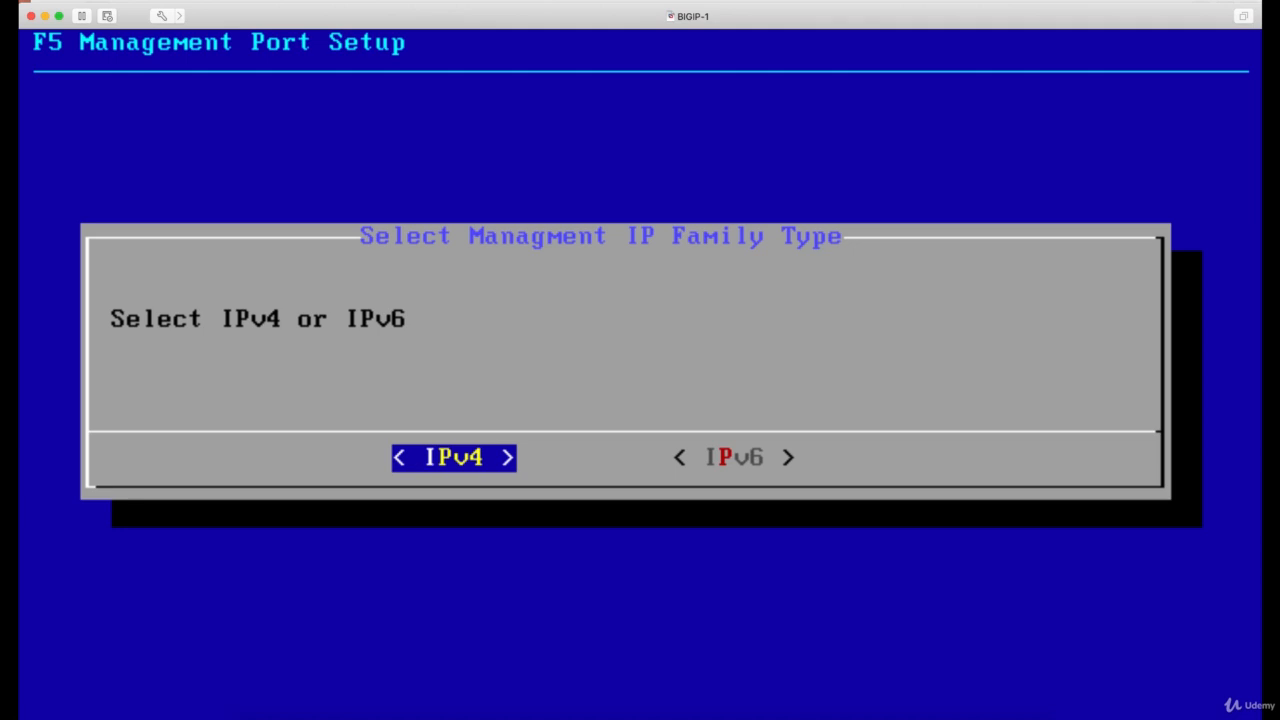
key(Return)
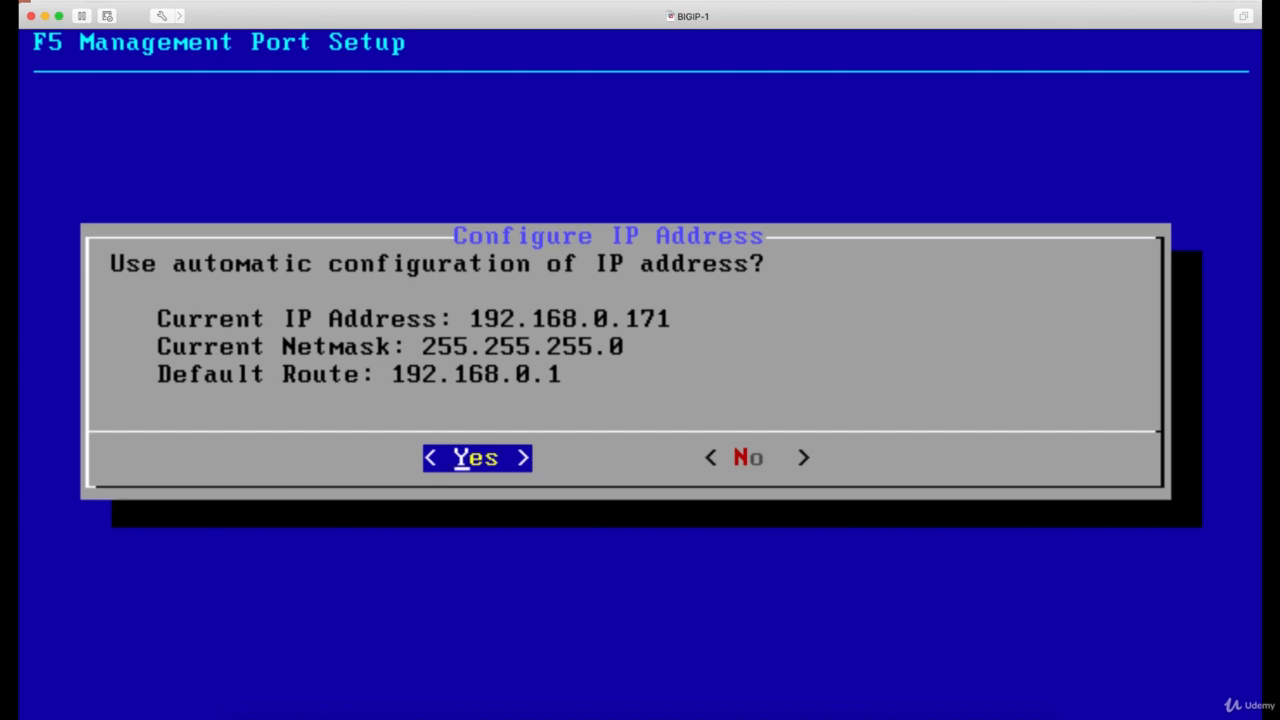
key(Right)
key(Return)
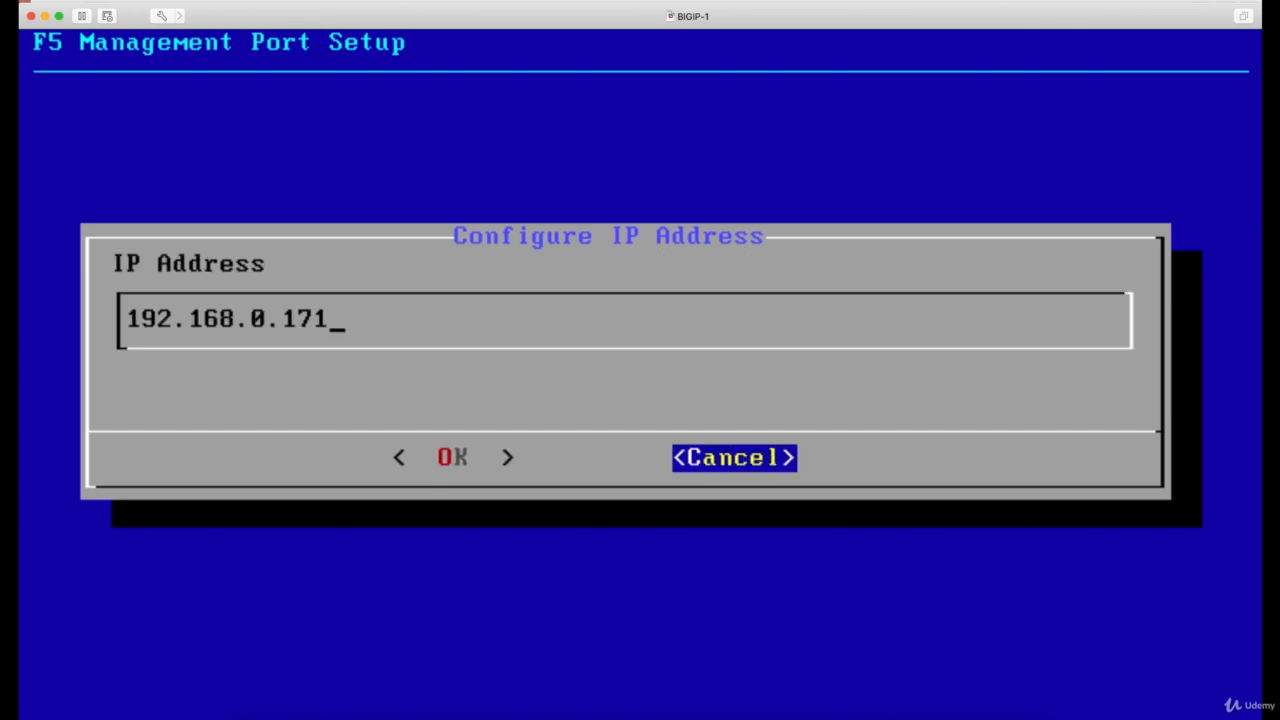
Step: Set the management IP address to 192.168.0.111
key(BackSpace)
key(BackSpace)
key(BackSpace)
text(111)
key(Tab)
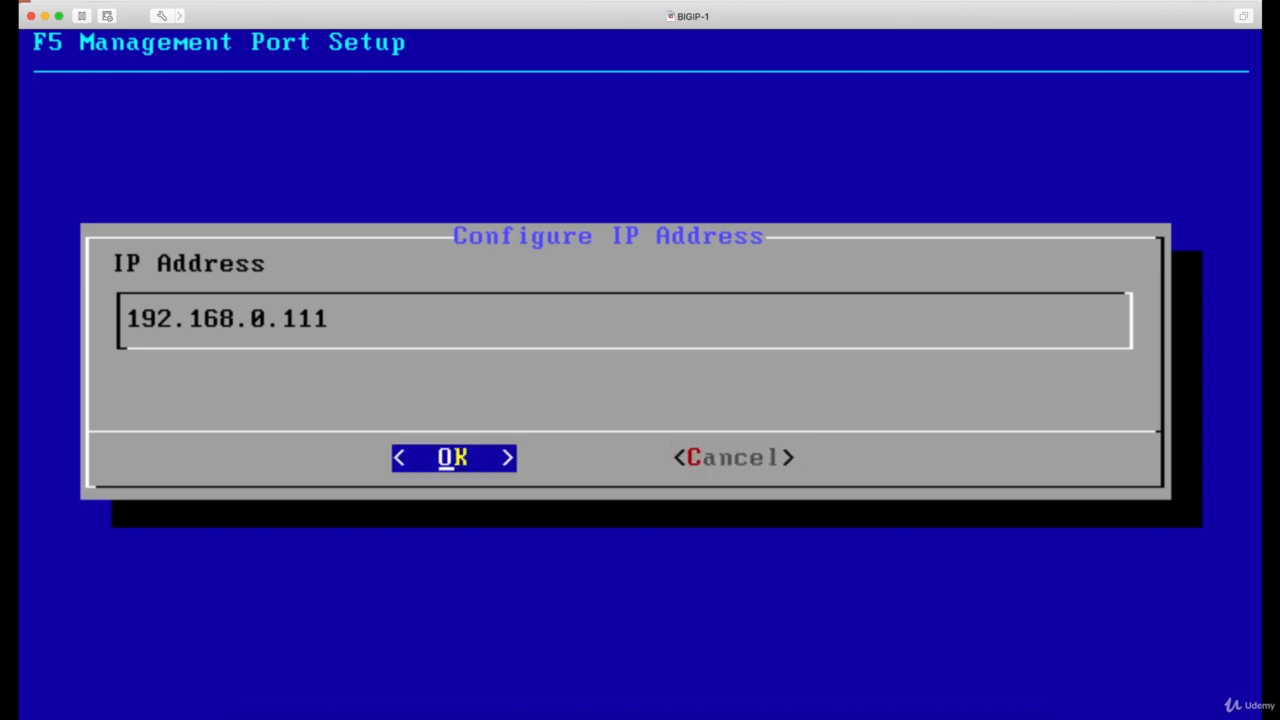
key(Return)
Step: Accept netmask 255.255.255.0 and create a default management route through 192.168.0.1
key(Tab)
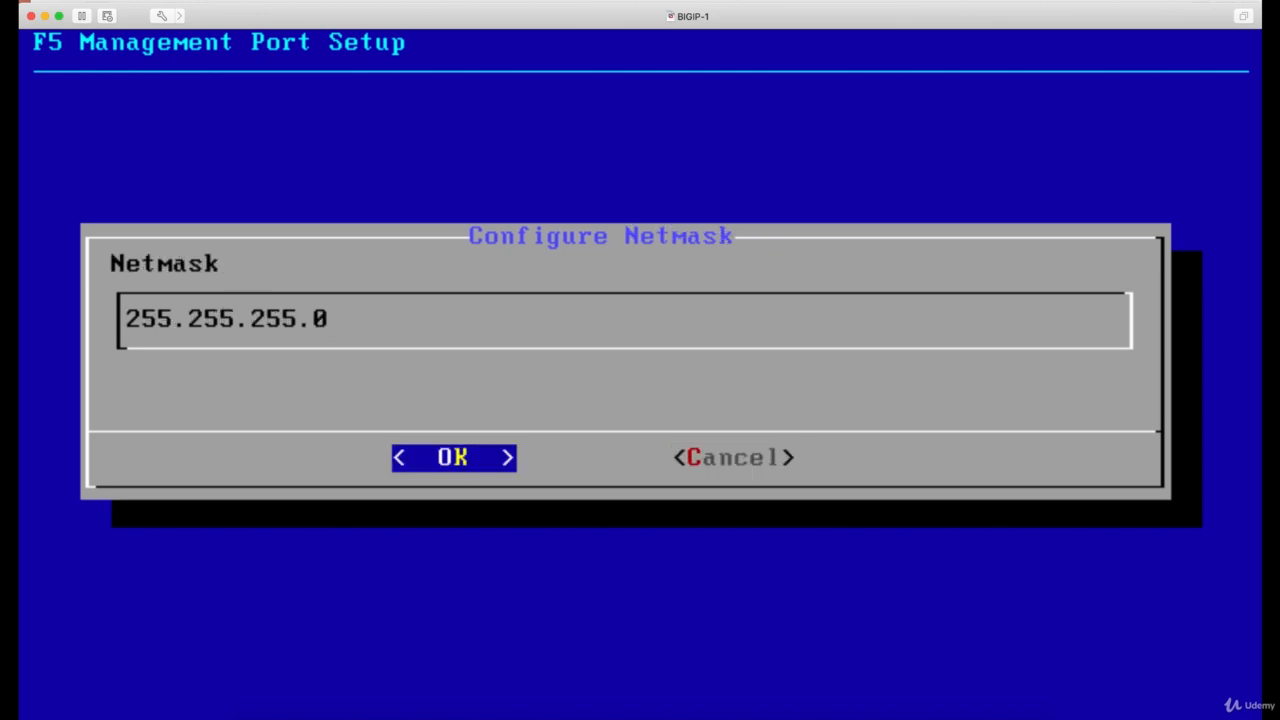
key(Return)
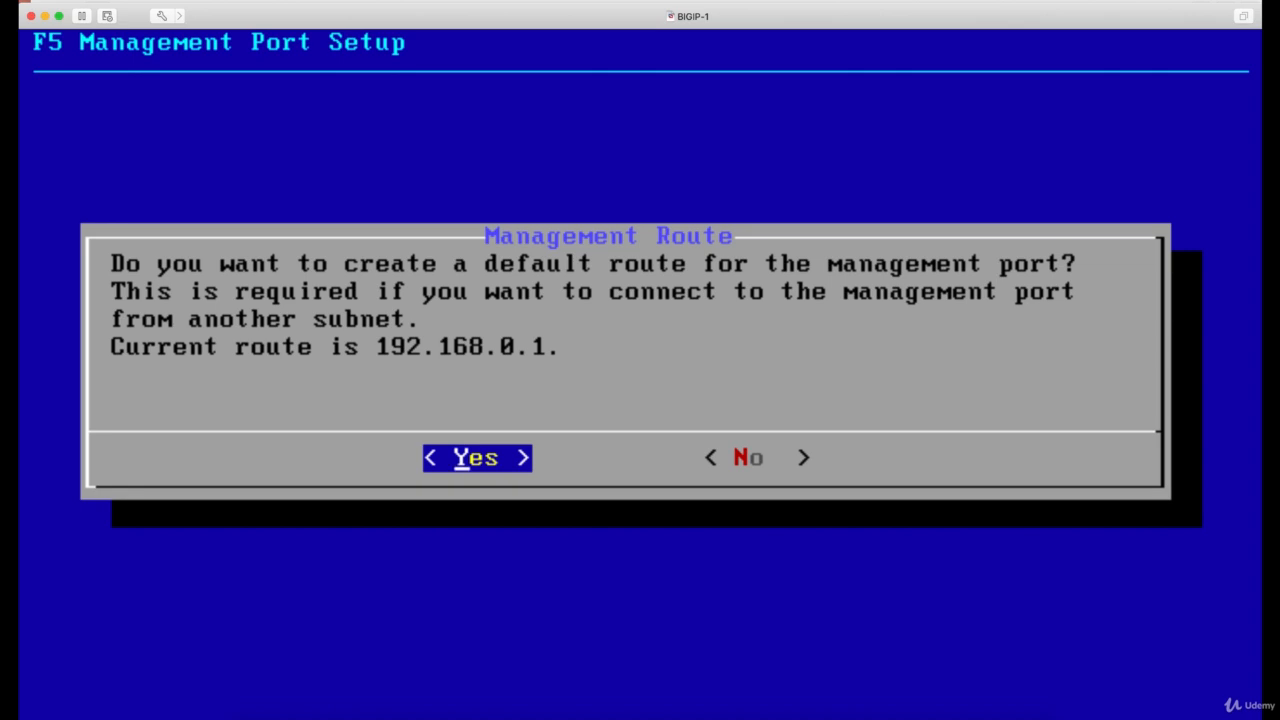
key(Return)
key(Tab)
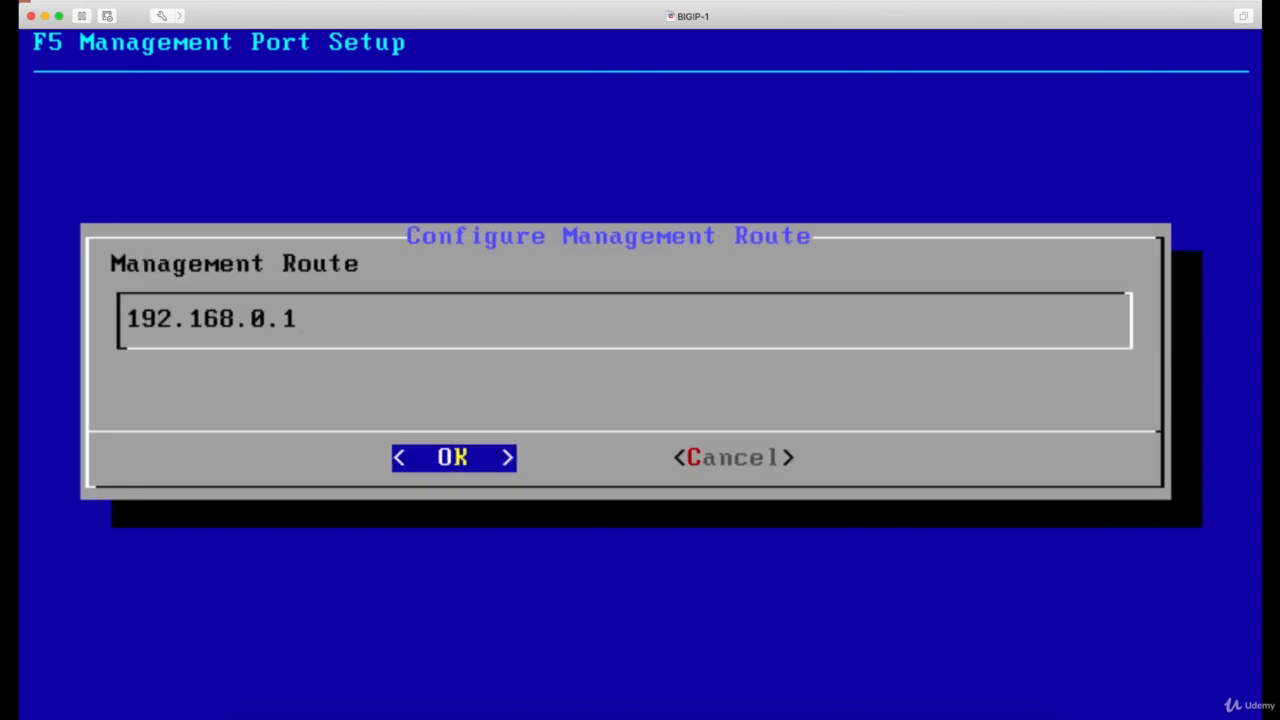
key(Return)
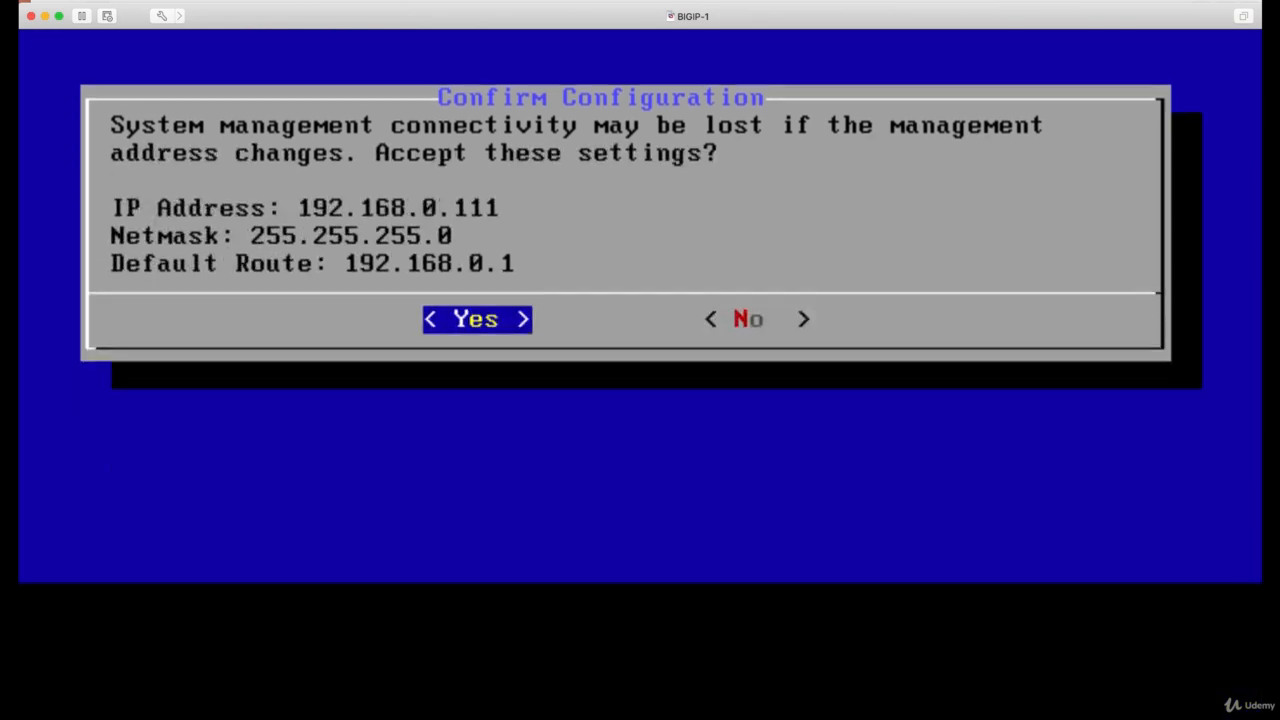
Step: Accept the management port settings and return to the console prompt
key(Return)
key(Return)
key(Return)
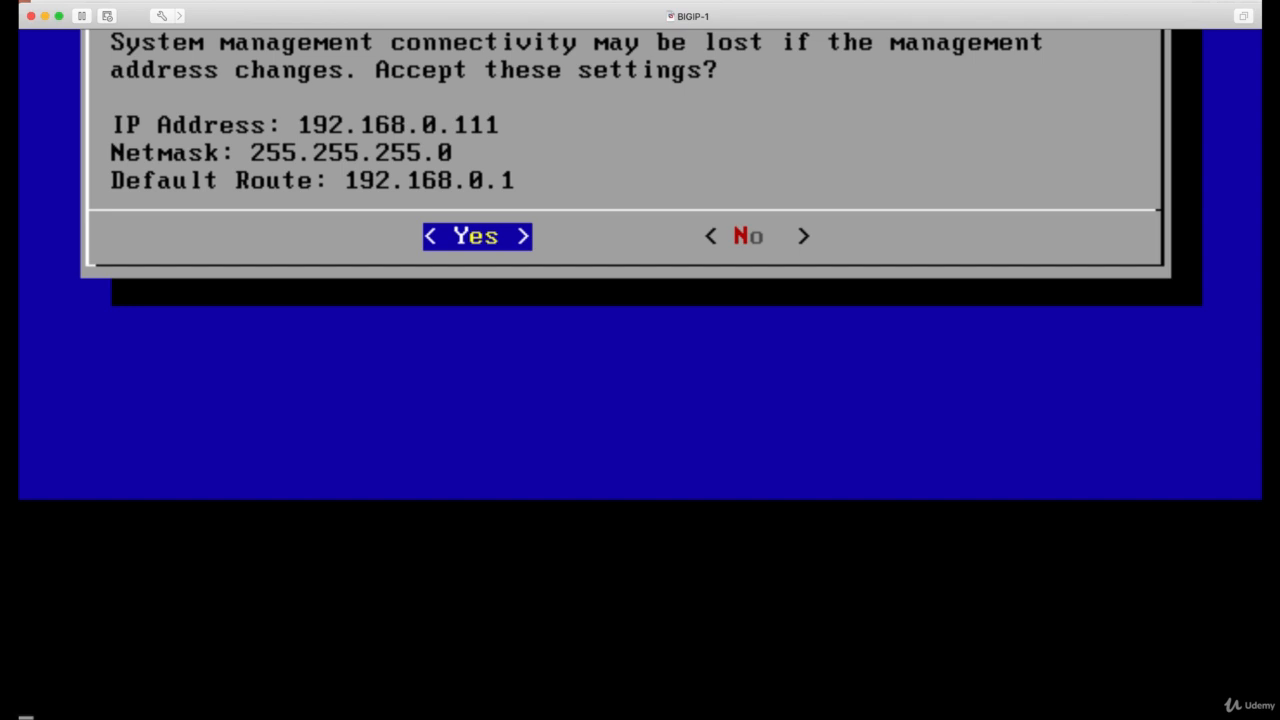
key(Return)
key(Return)
key(Return)
key(Return)
key(Return)
key(Return)
key(Return)
key(Return)
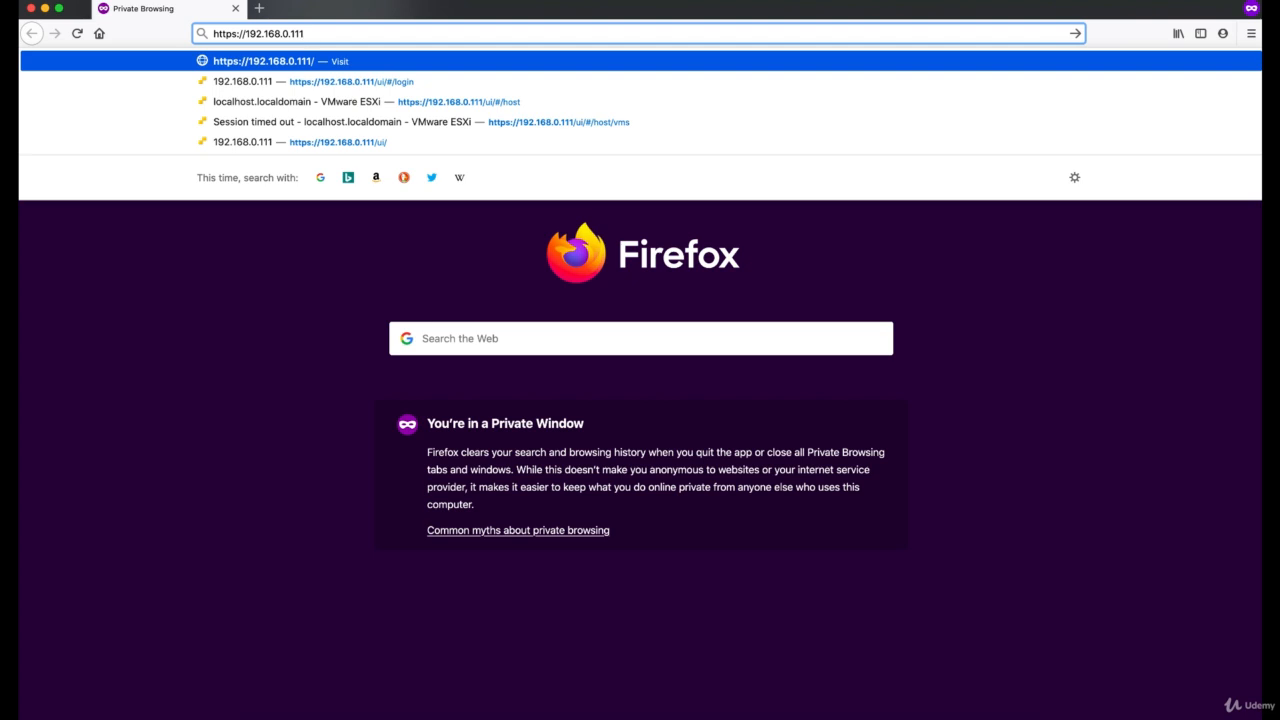
key(Return)
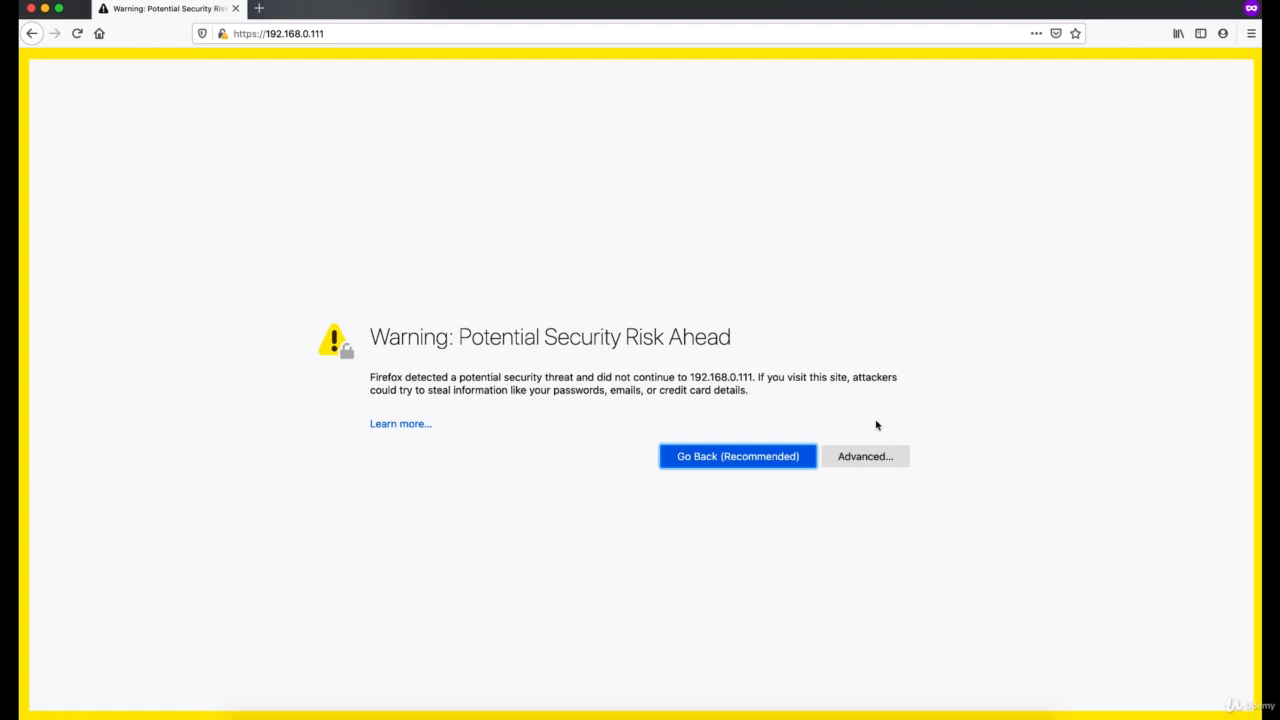
click(886, 456)
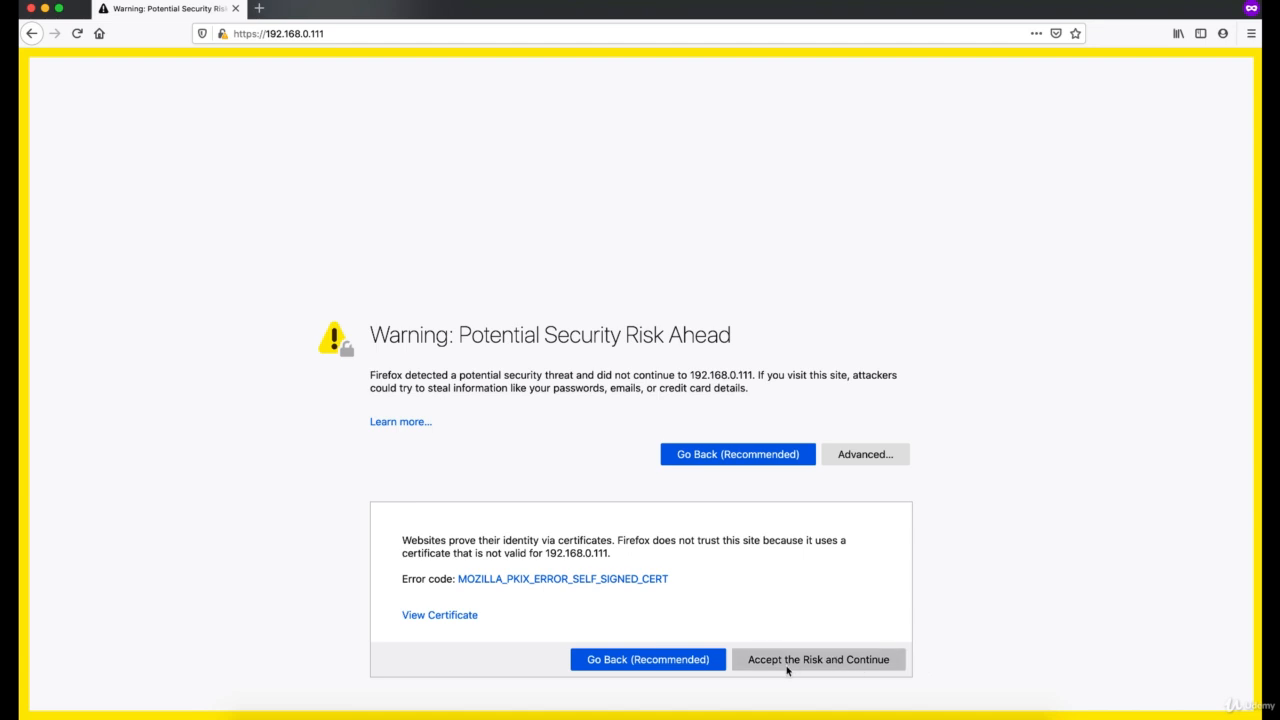
click(834, 666)
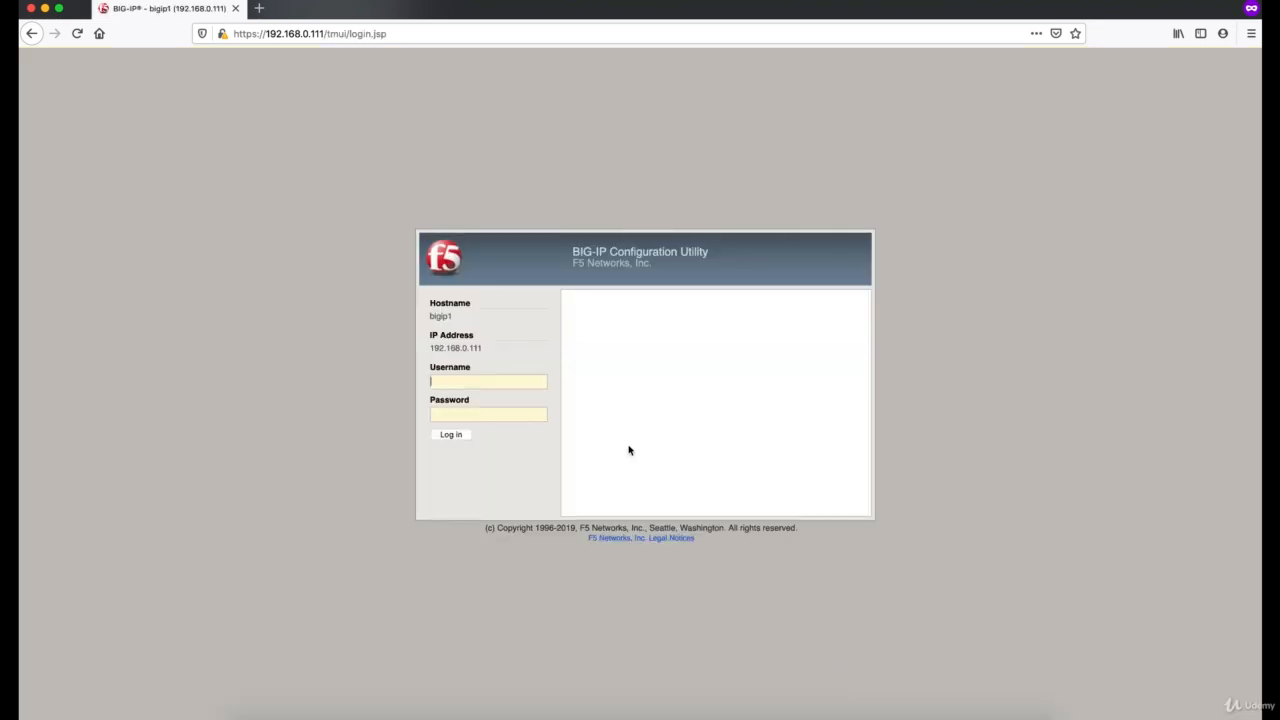
click(629, 448)
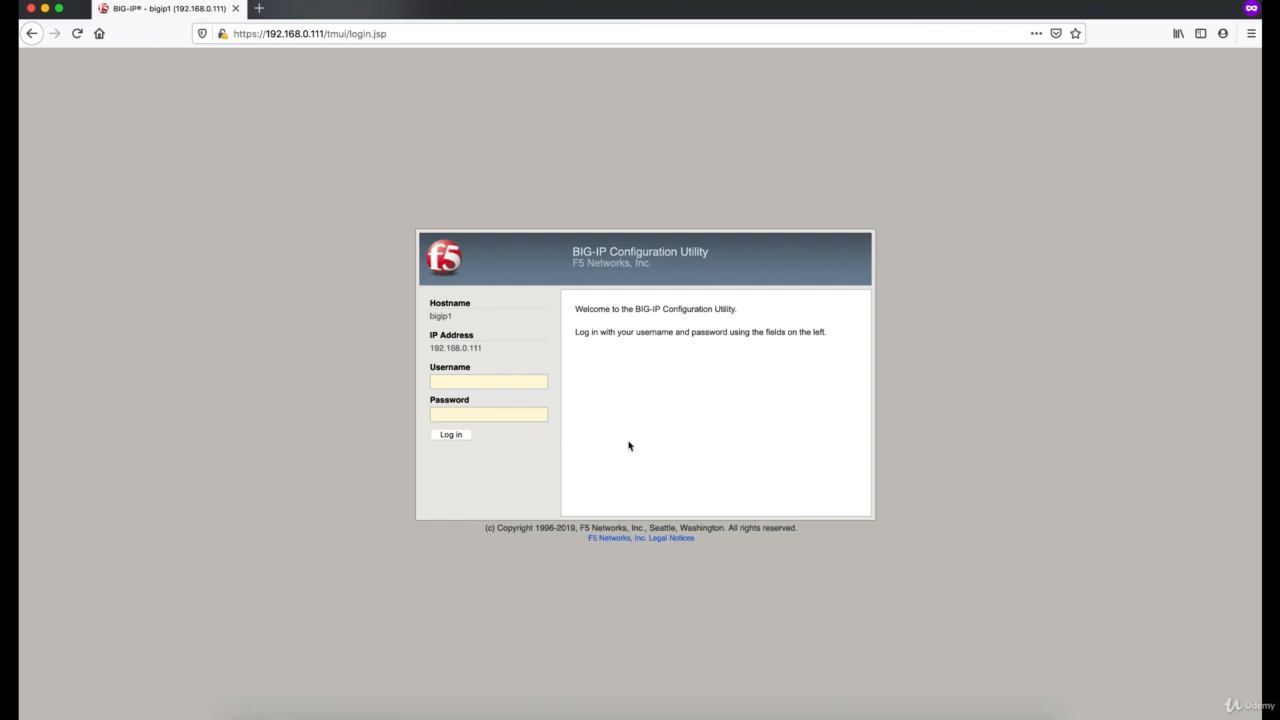
Step: Try to log in as admin with the password from the TextEdit note
click(533, 384)
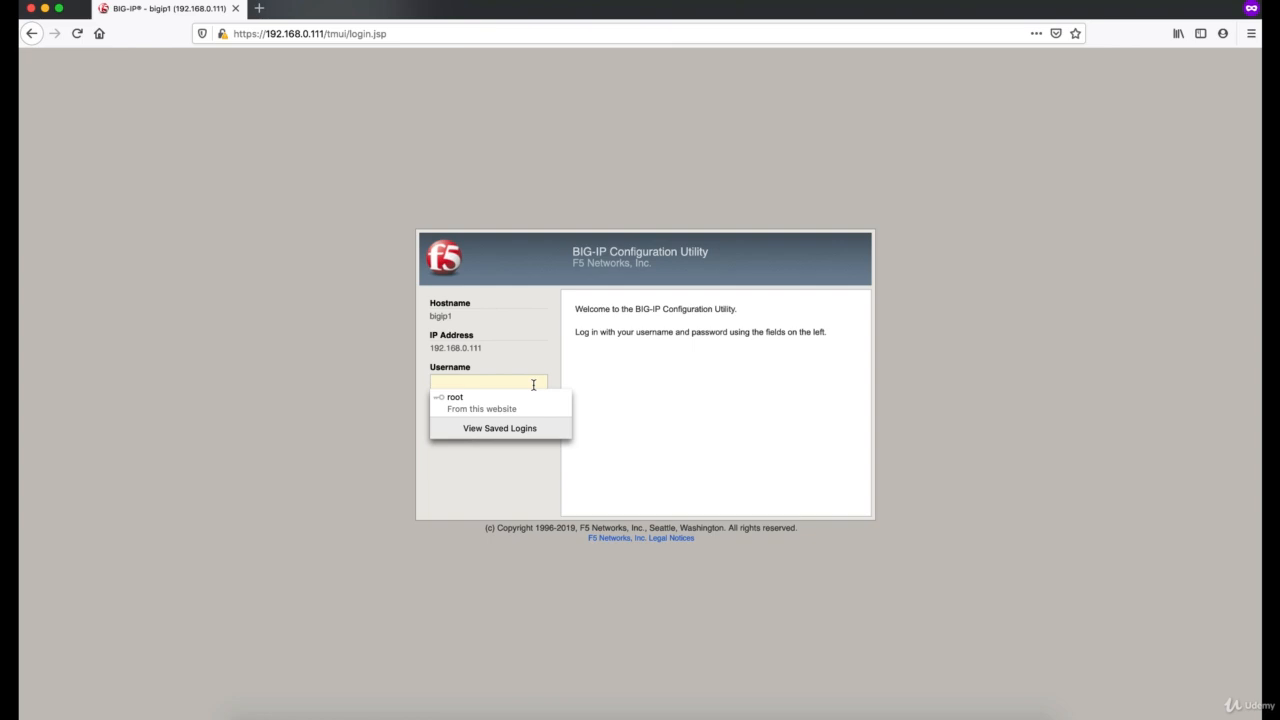
text(admin)
key(Tab)
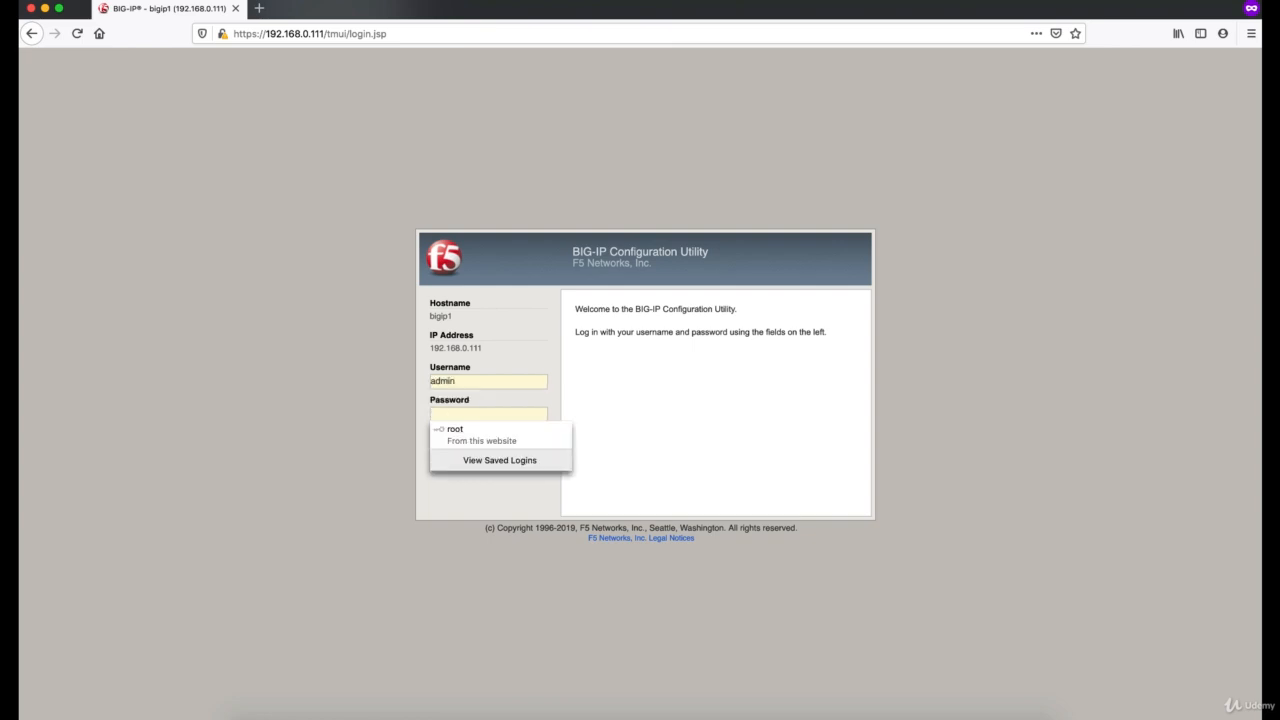
key(super+Tab)
key(super+Tab)
key(super+Tab)
key(super+Tab)
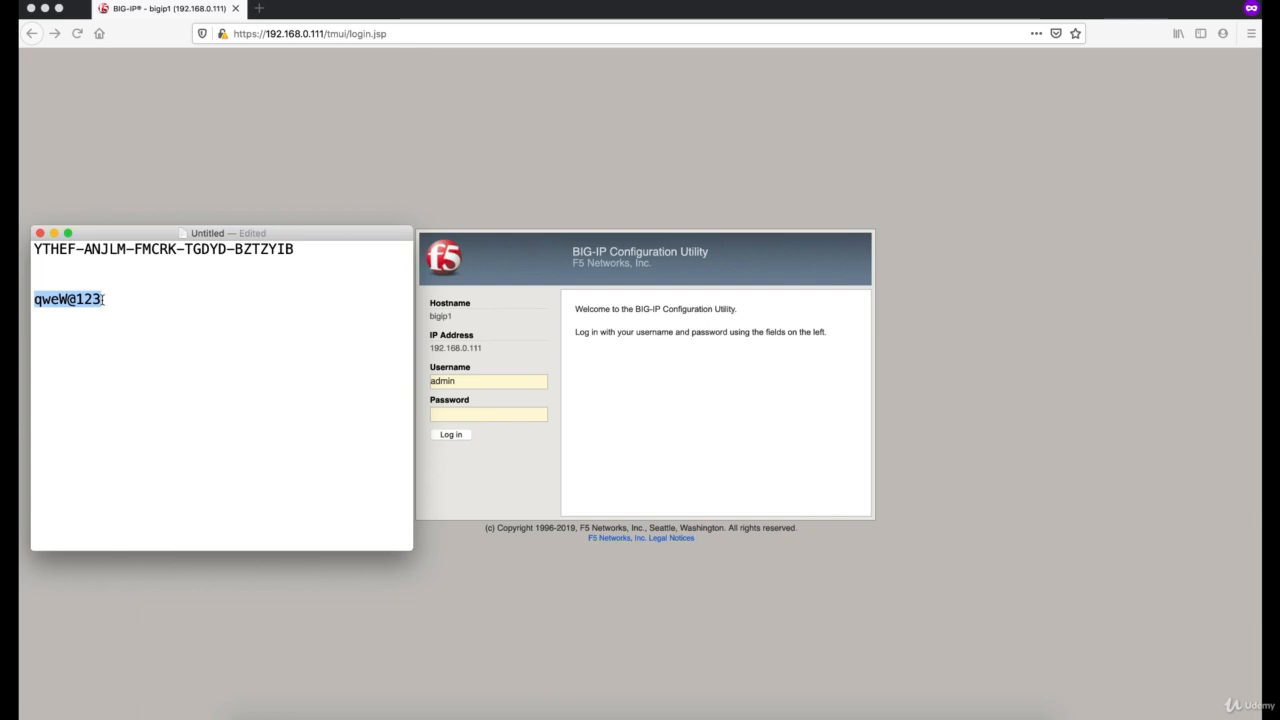
key(super+Tab)
key(super+v)
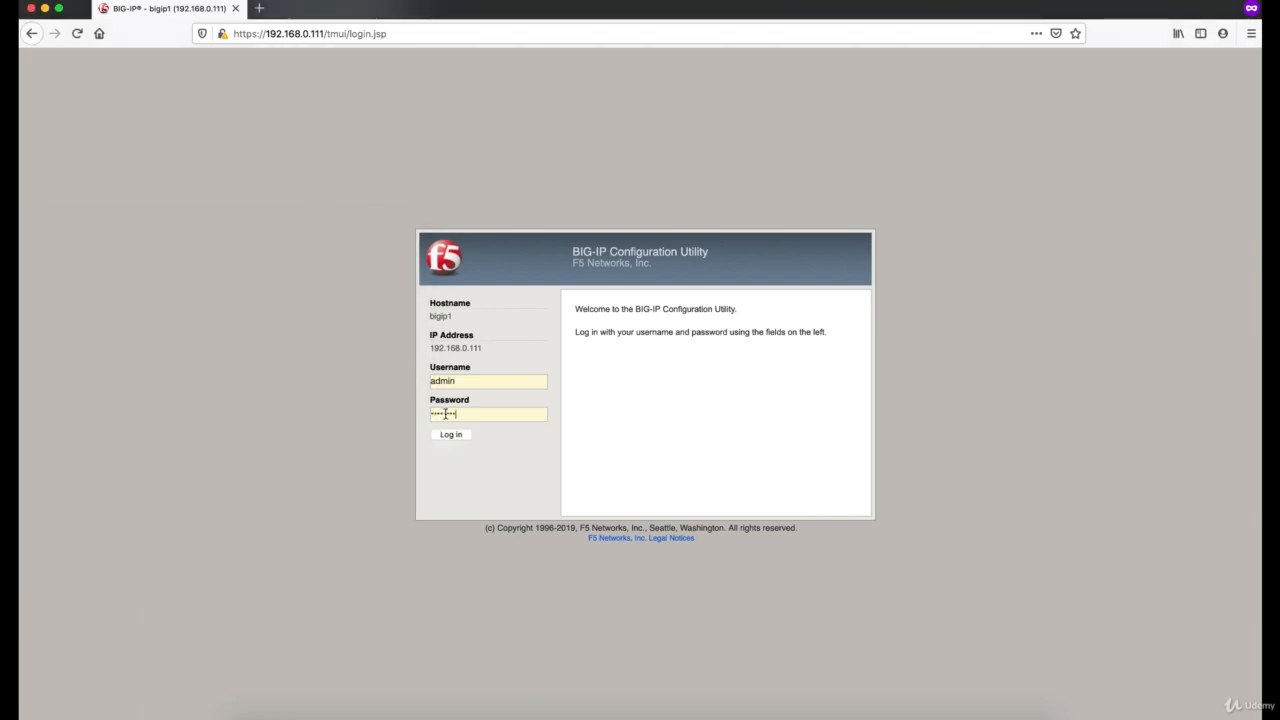
click(451, 436)
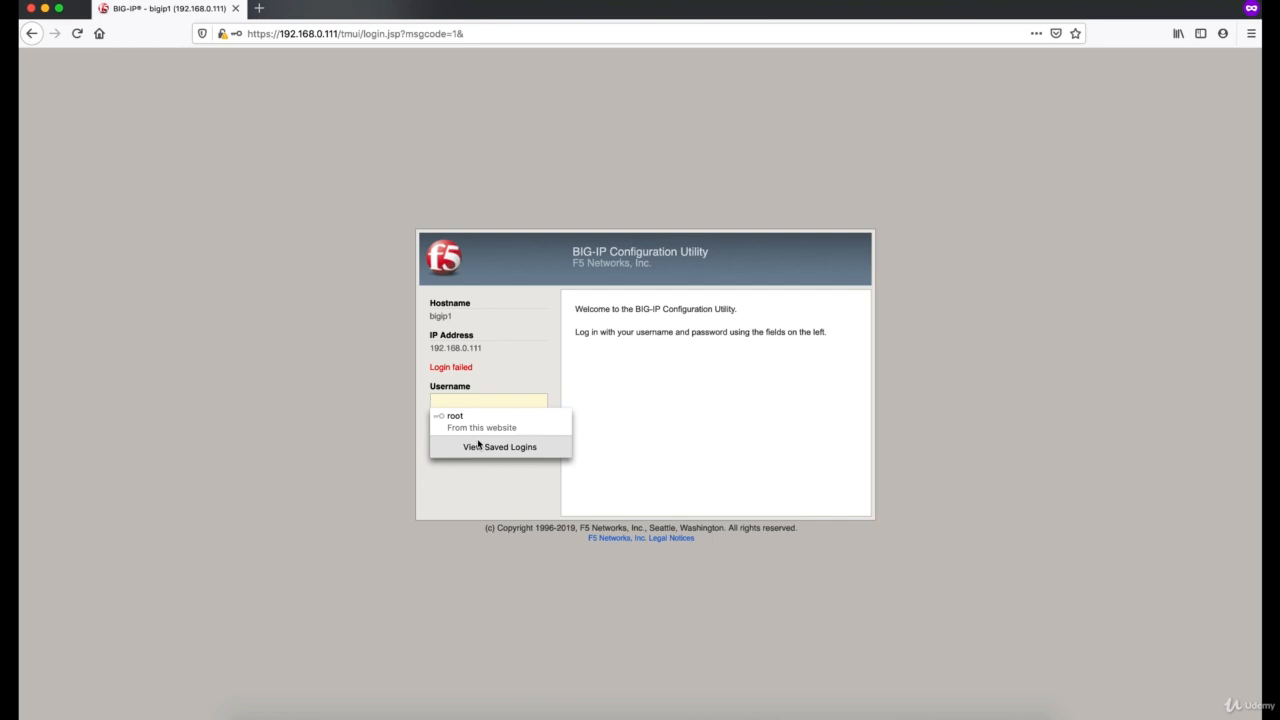
Step: Log in to the BIG-IP Configuration Utility as admin with the account's default password
click(351, 424)
click(458, 401)
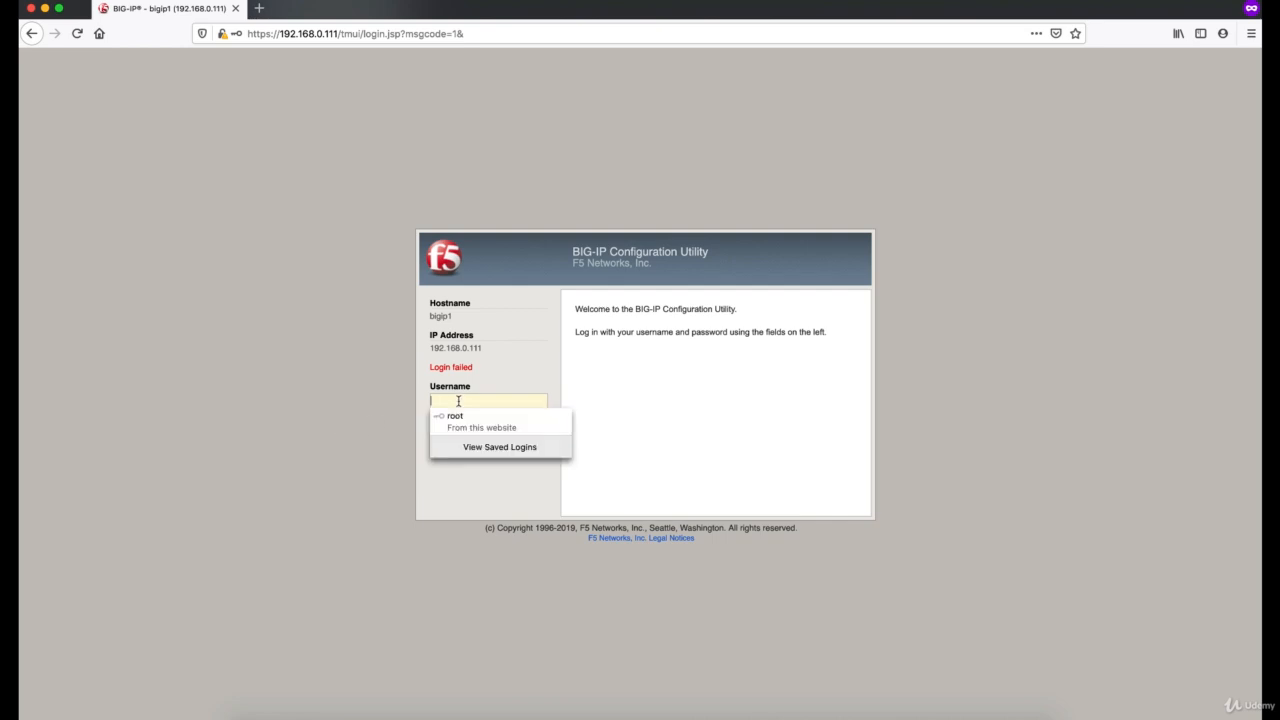
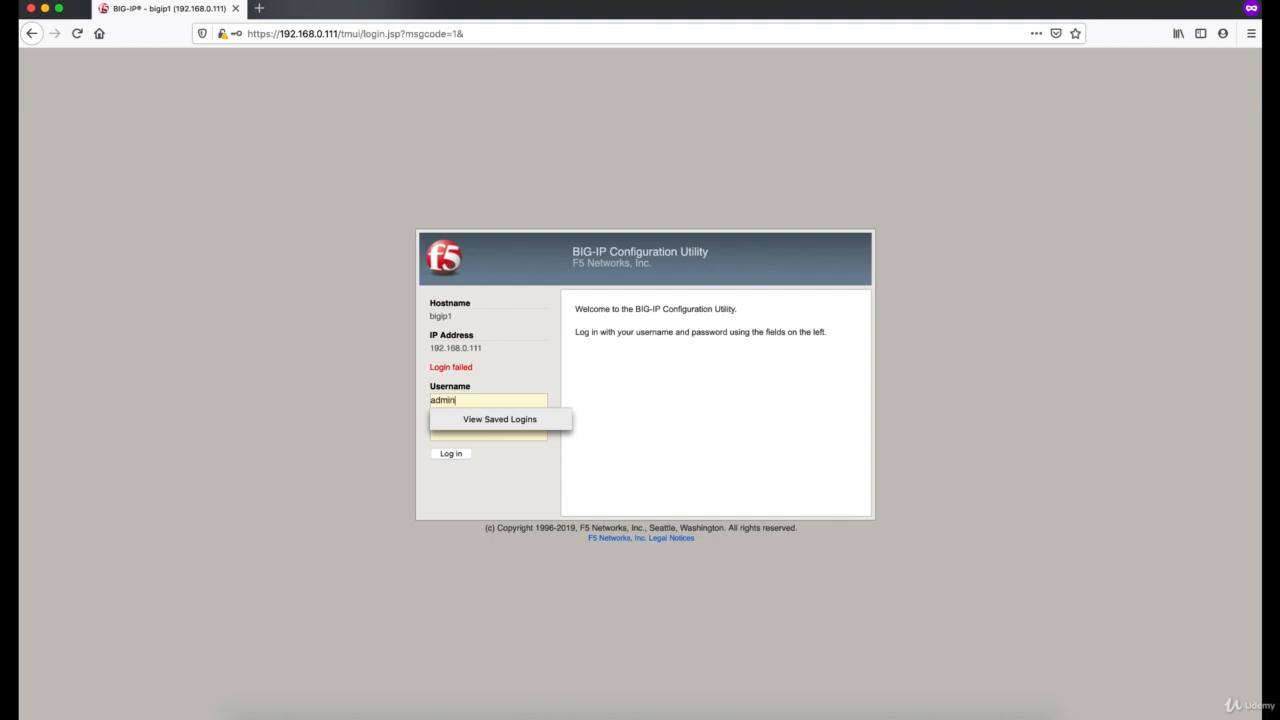
key(Tab)
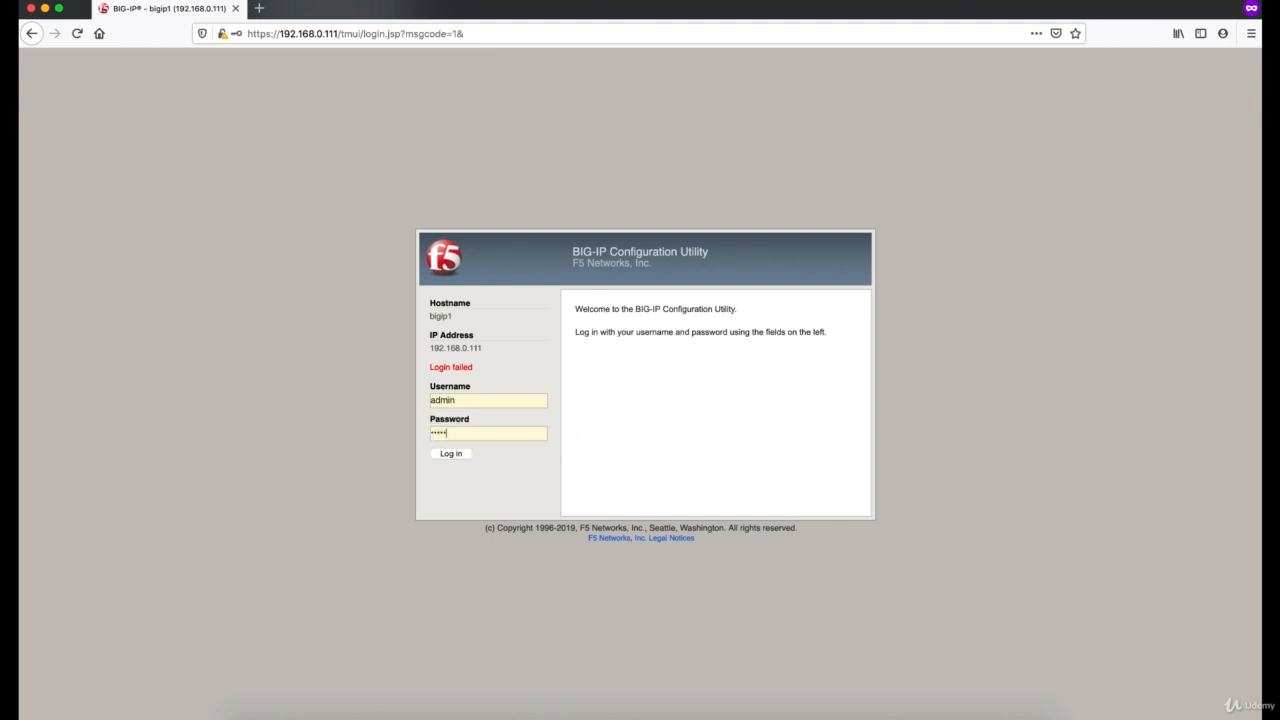
key(Return)
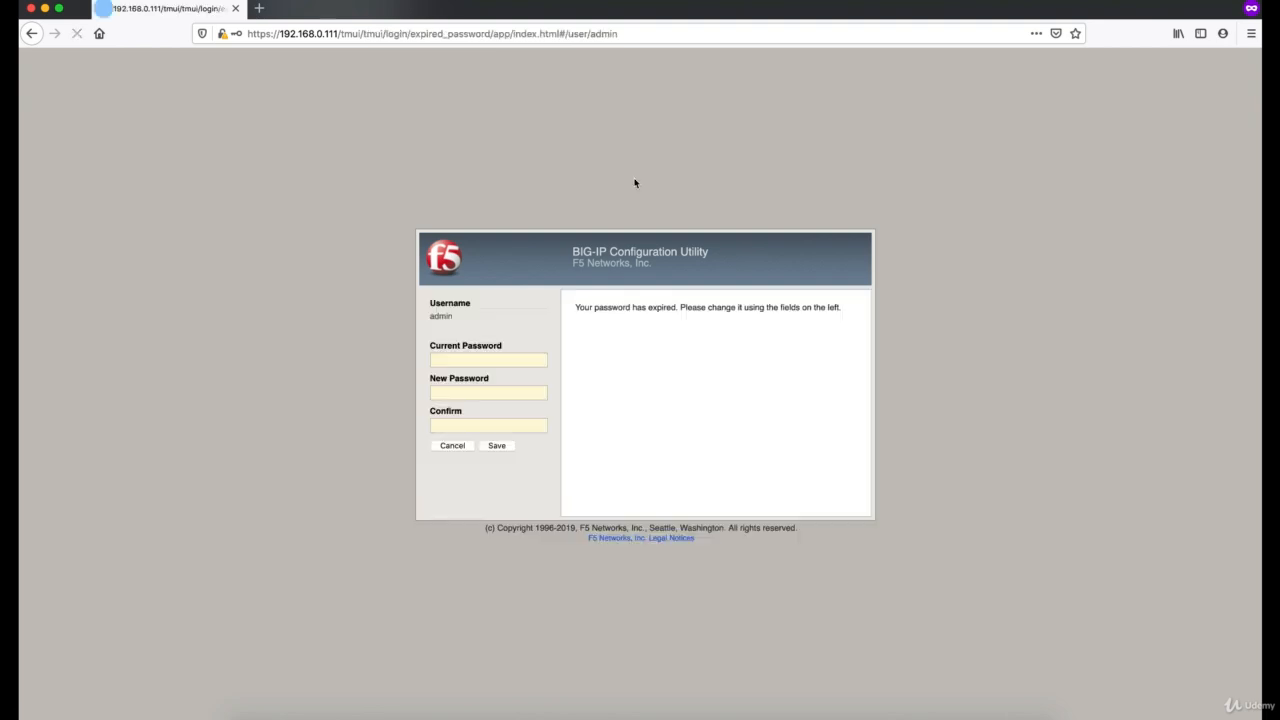
Step: Replace the expired admin password by entering the current password and the new password with its confirmation, and save the change
click(526, 360)
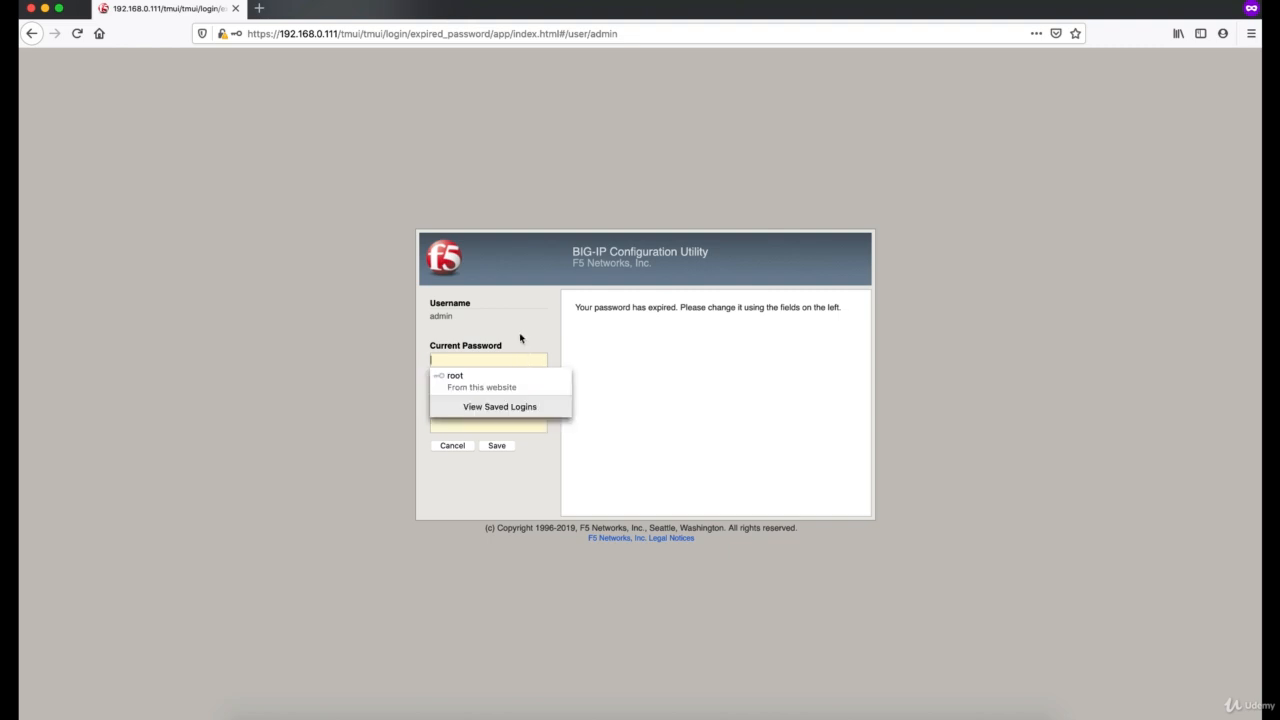
click(519, 335)
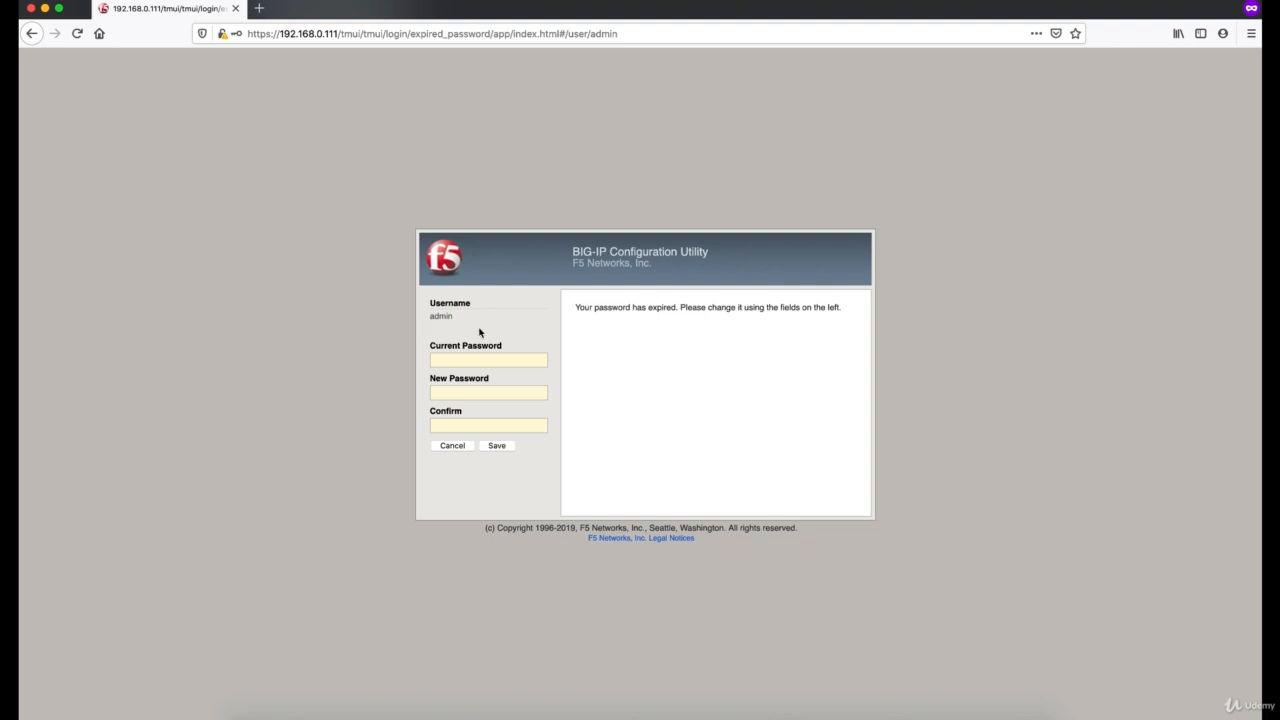
click(469, 364)
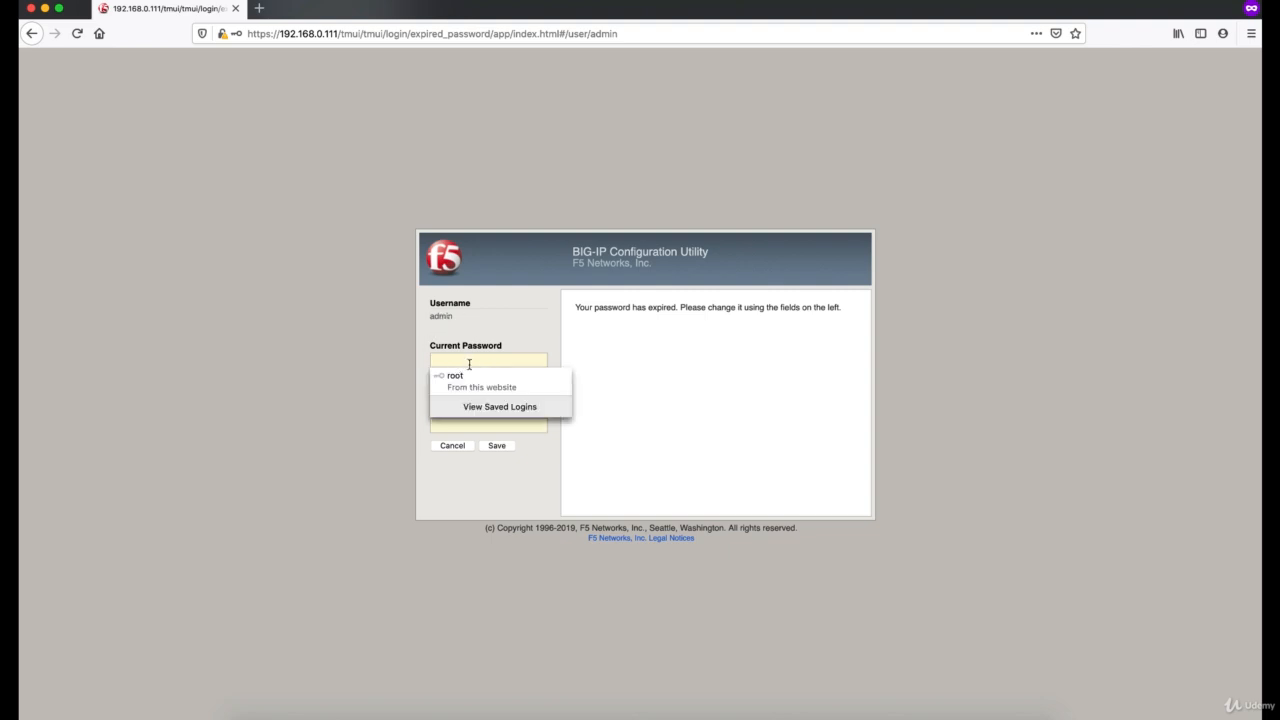
text(•••)
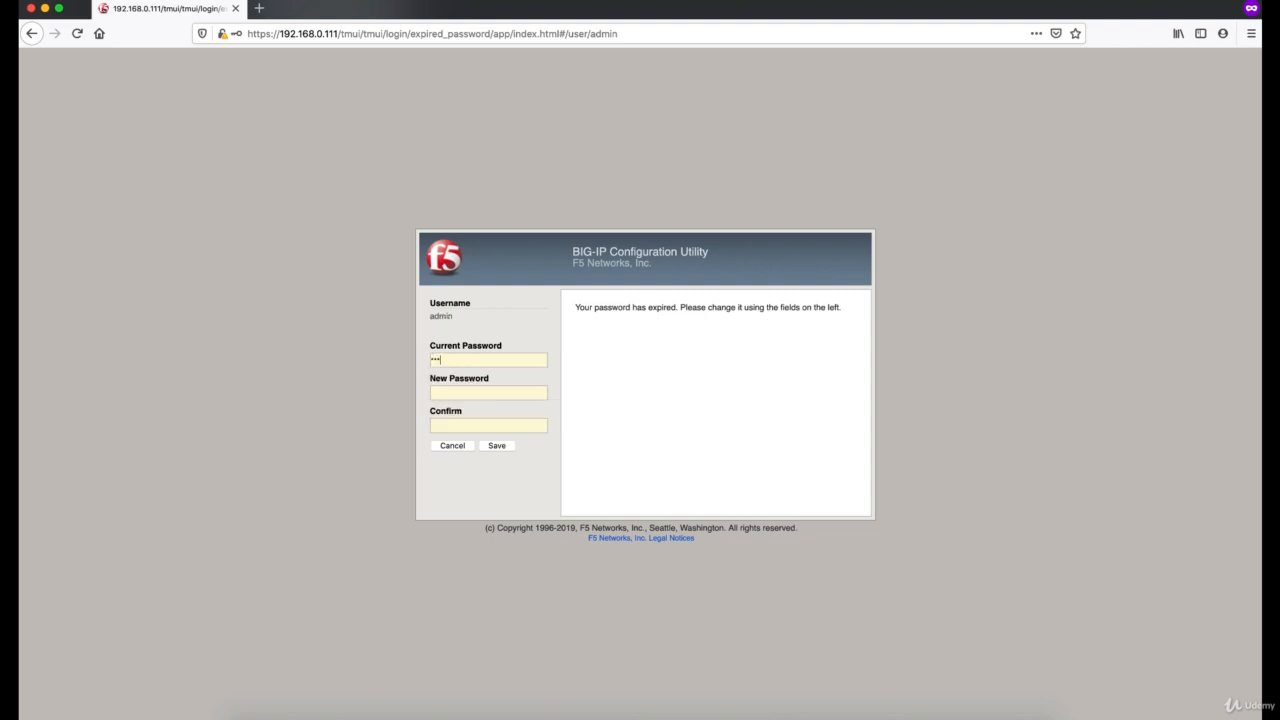
text(•)
key(Tab)
text(••••••••)
key(Tab)
text(••••••••)
click(497, 445)
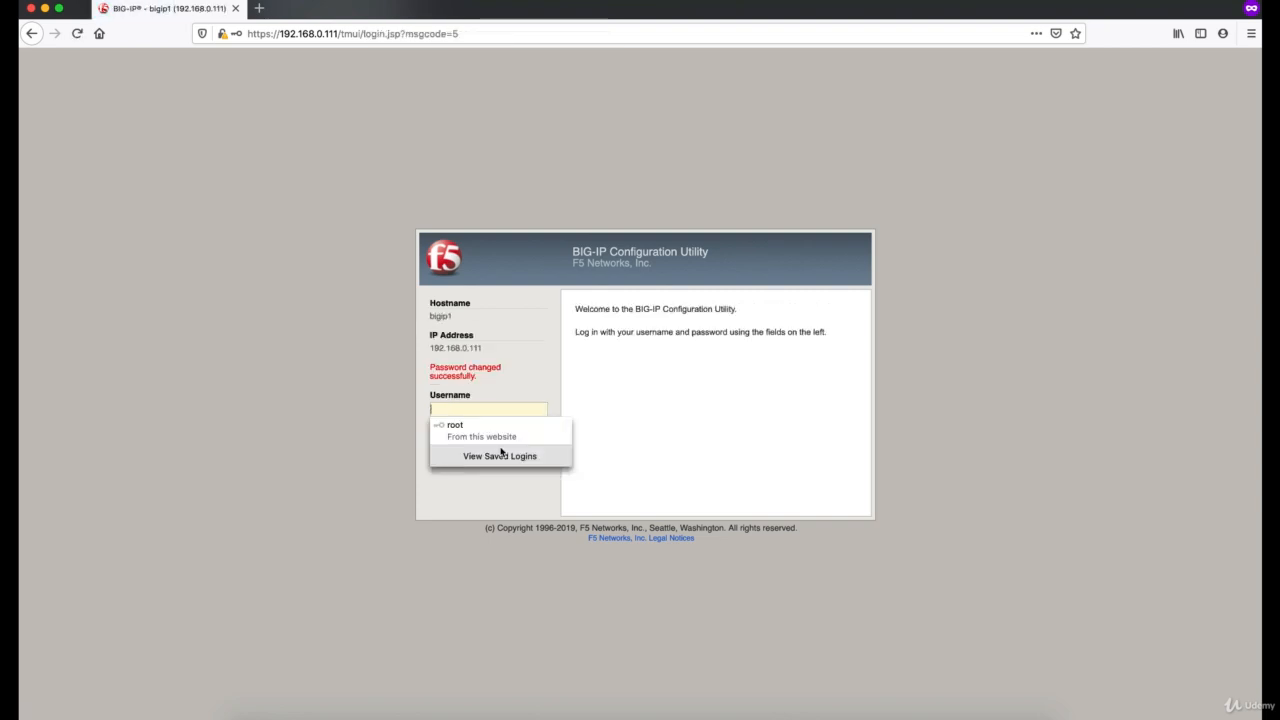
Step: Log in again as admin with the new account password
click(481, 412)
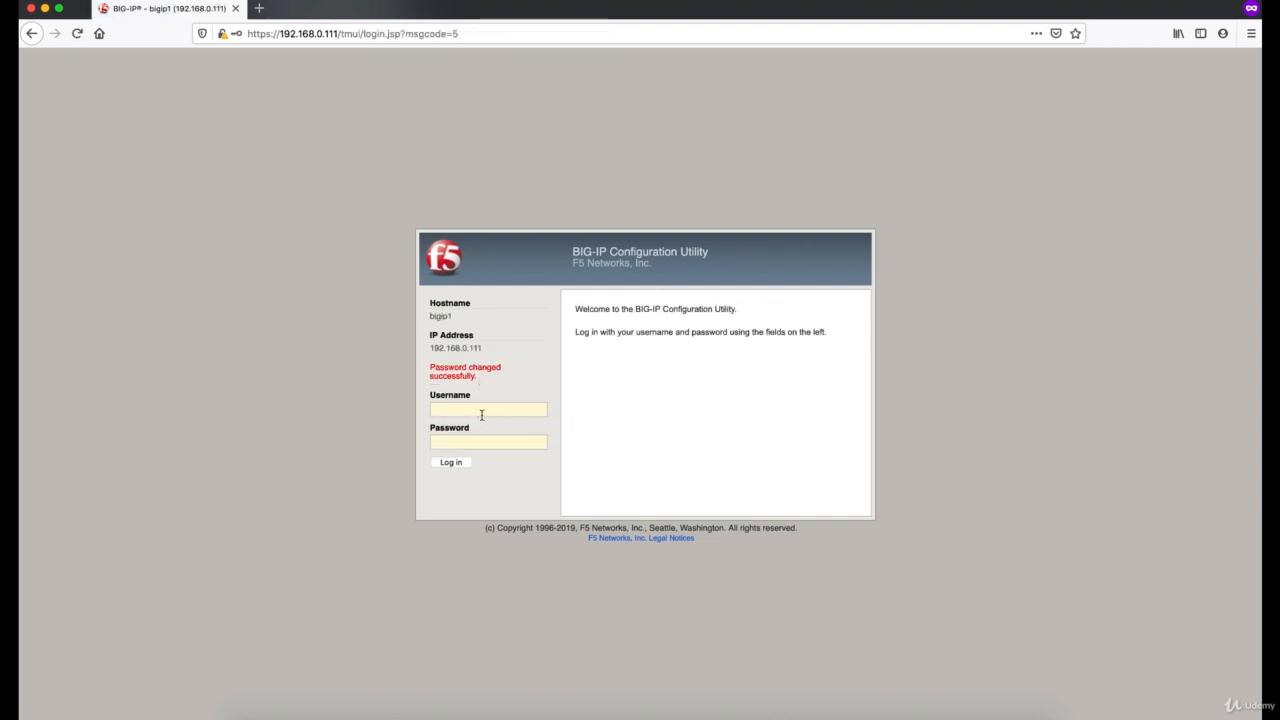
text(admin)
key(Tab)
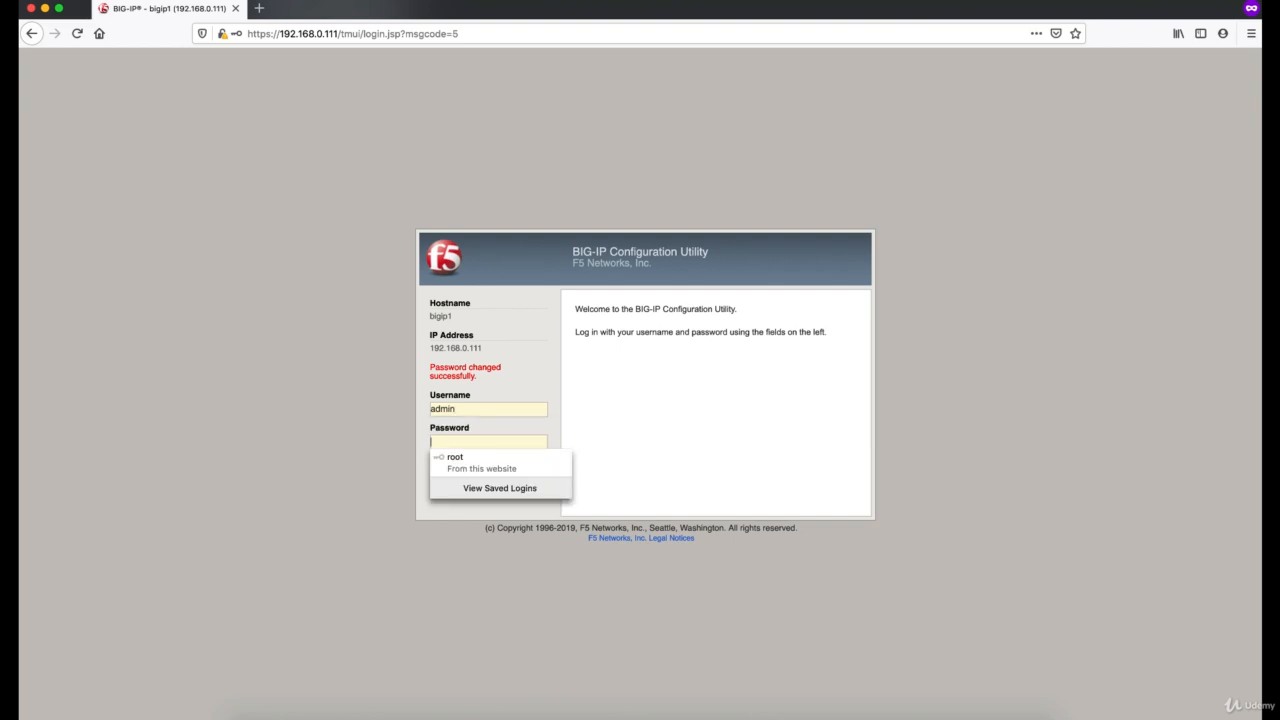
text(••••••••)
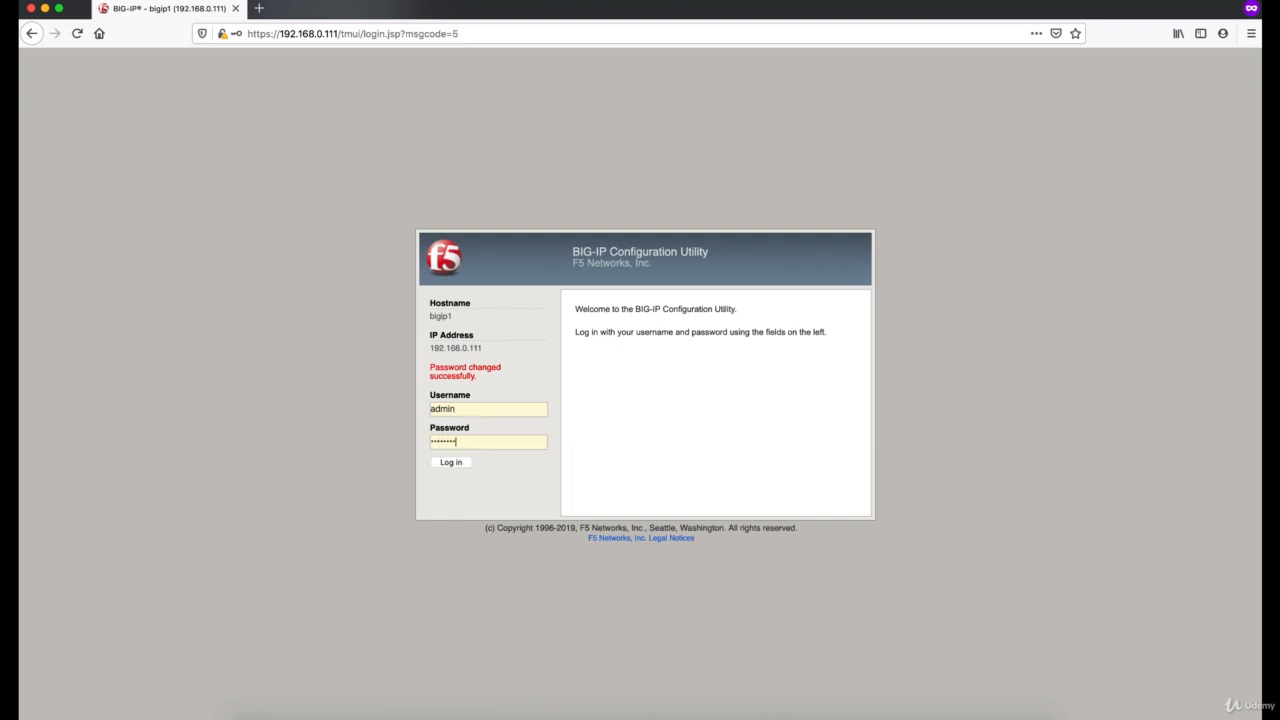
key(Return)
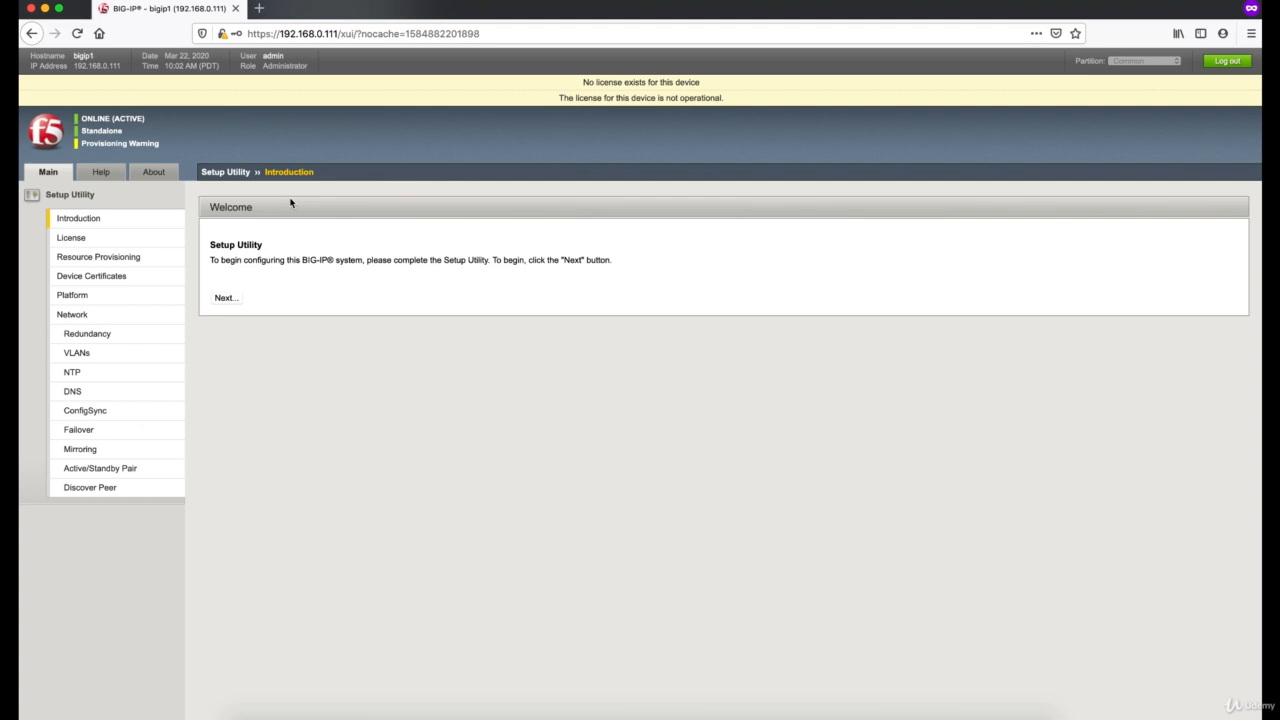
Step: Activate the license automatically in the Setup Utility with the base registration key copied from the TextEdit note, and accept the EULA
click(235, 302)
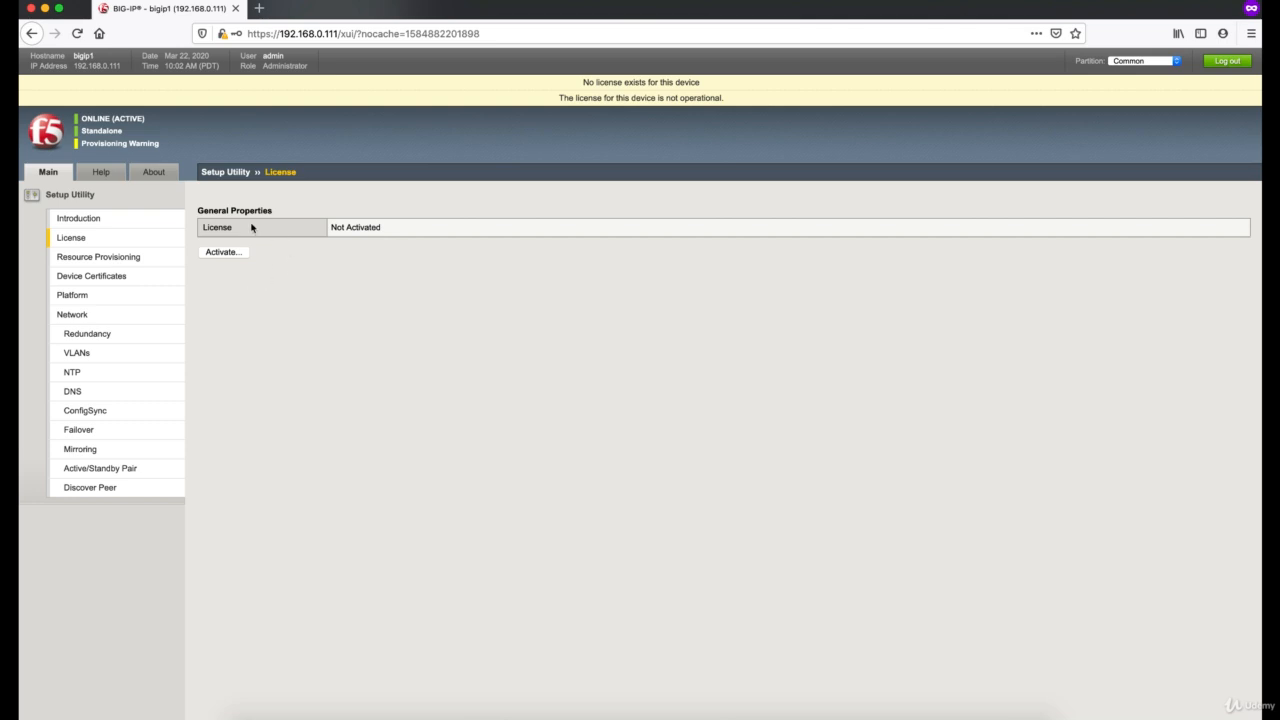
click(221, 252)
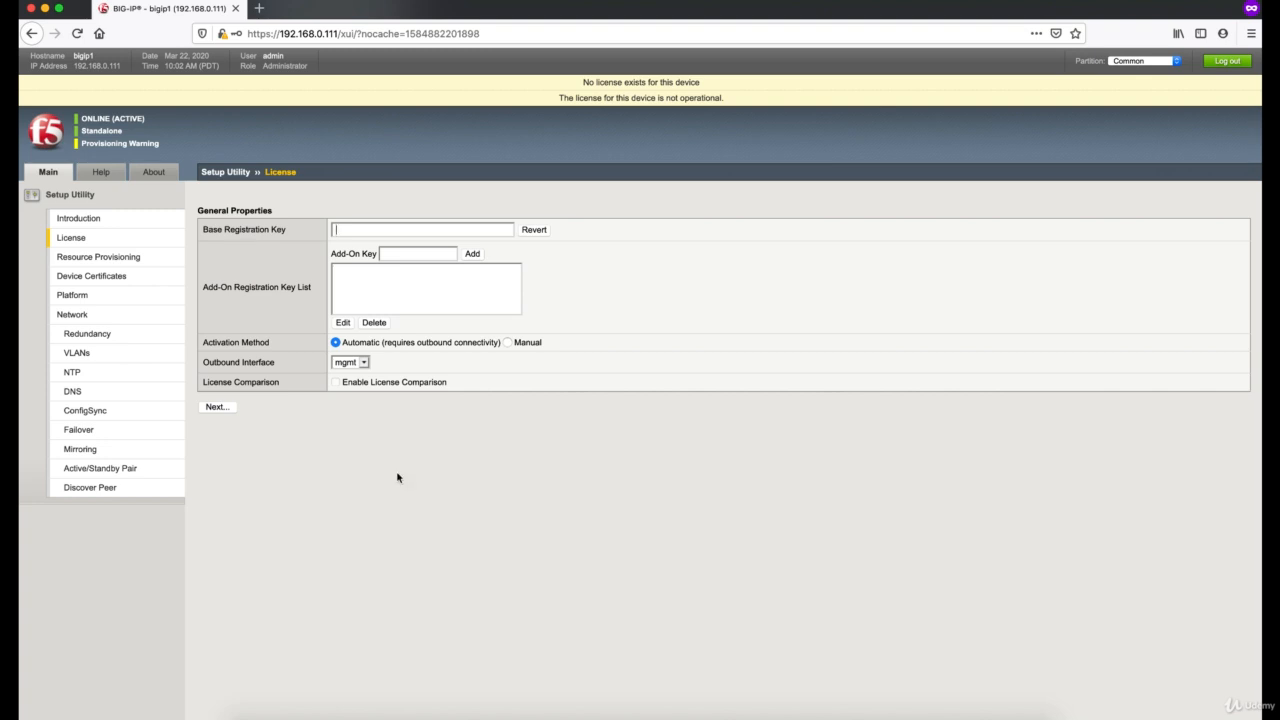
click(789, 712)
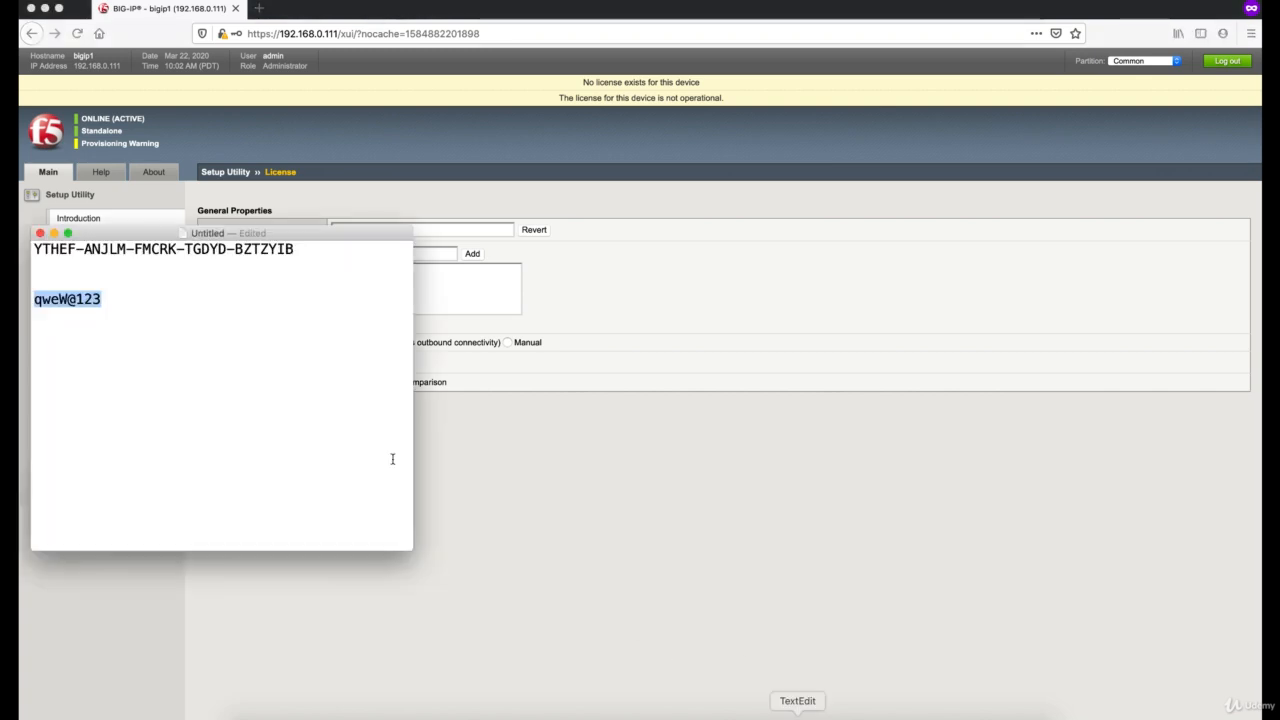
drag(298, 248, 34, 227)
key(super+c)
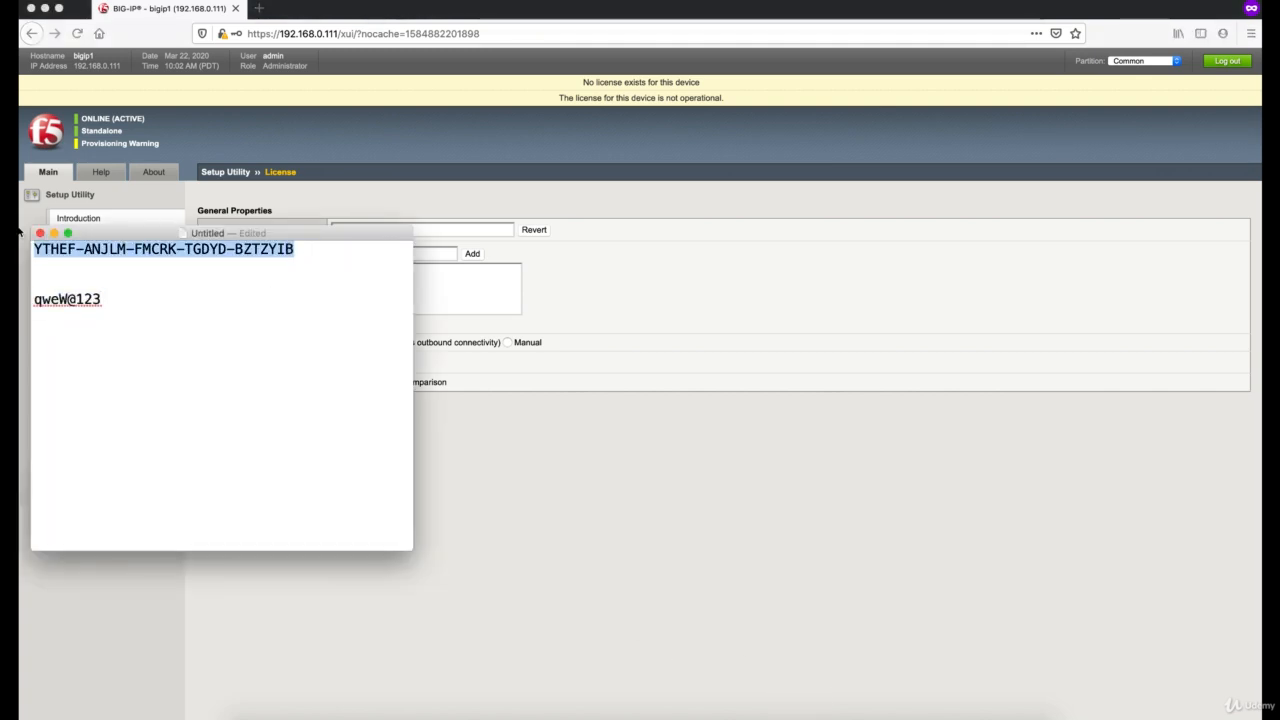
click(628, 305)
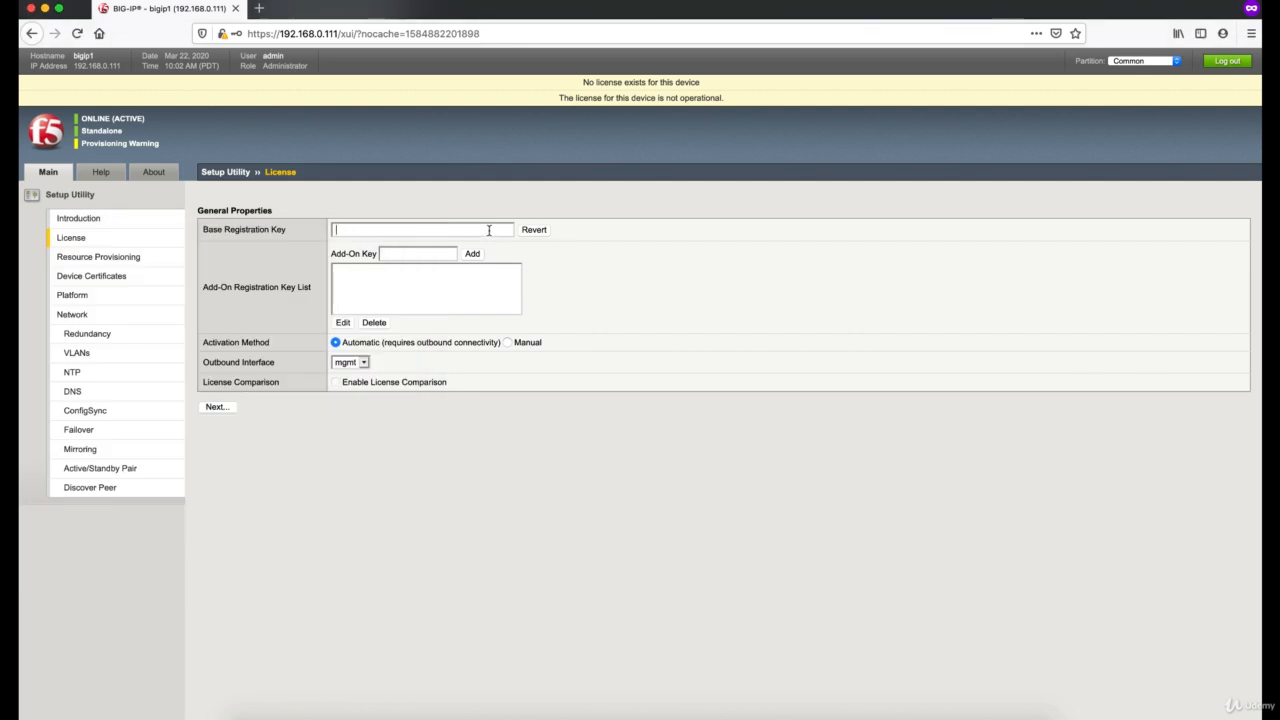
key(super+v)
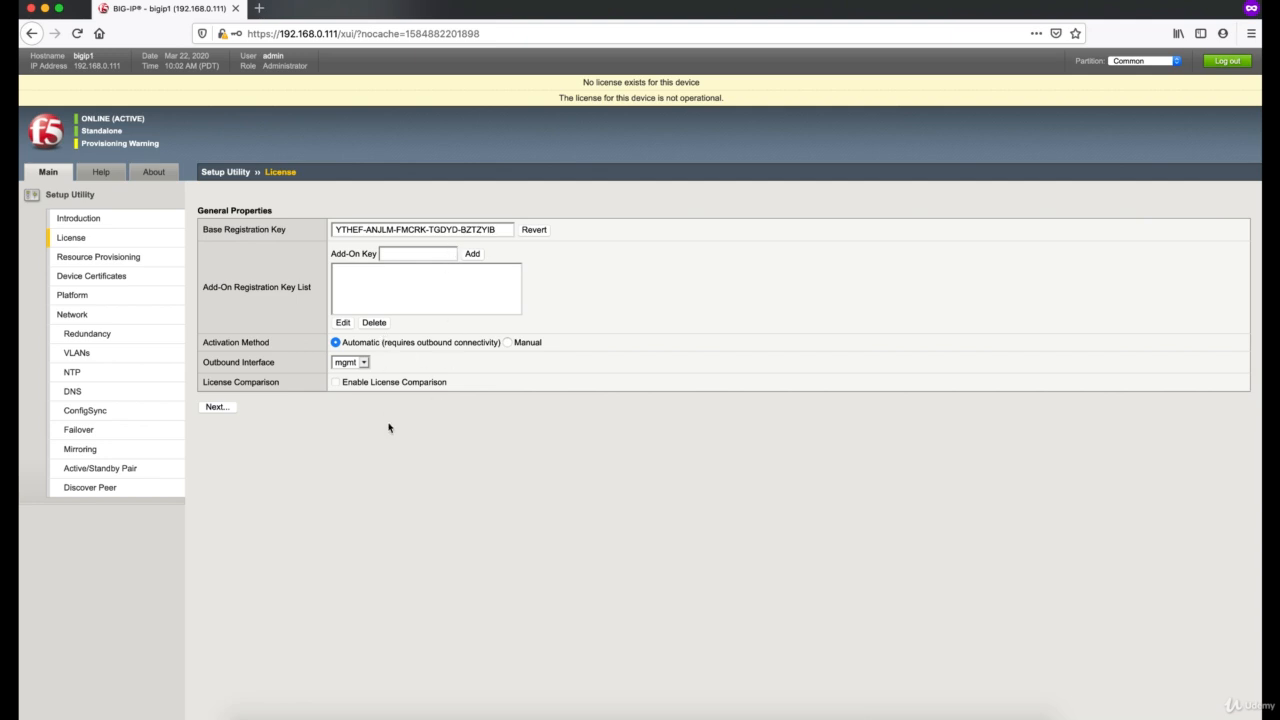
click(216, 407)
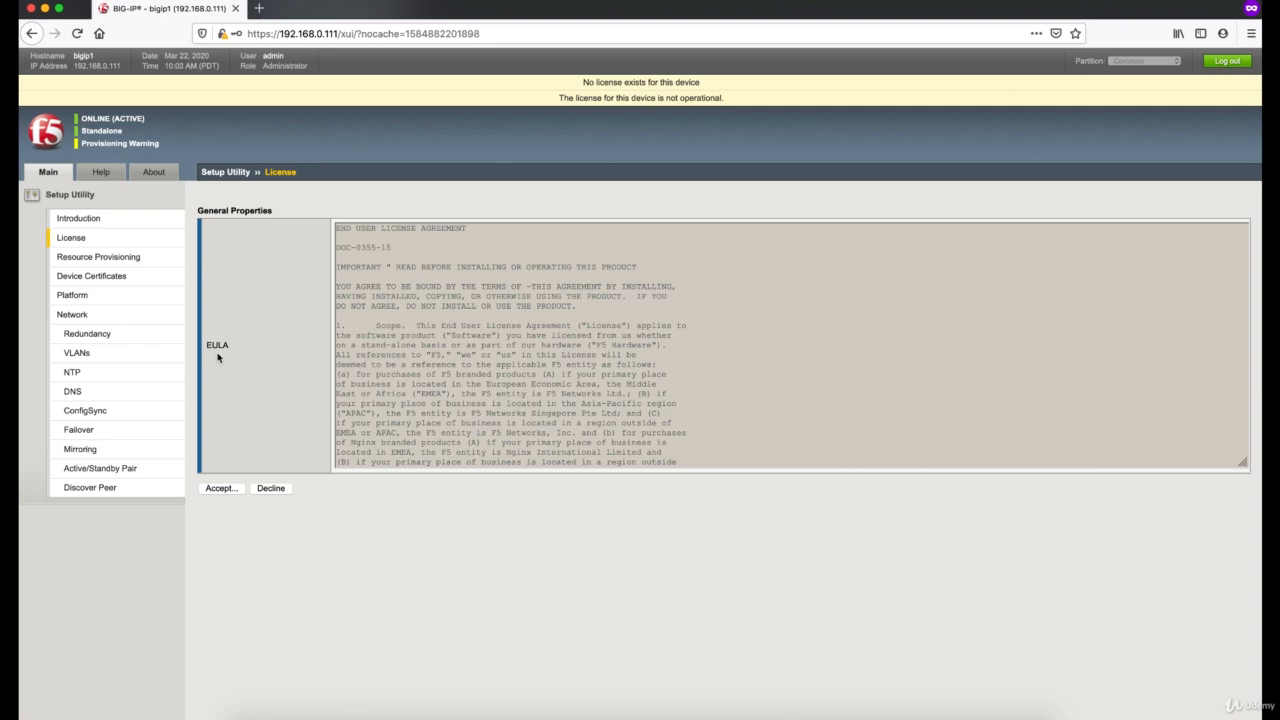
click(224, 489)
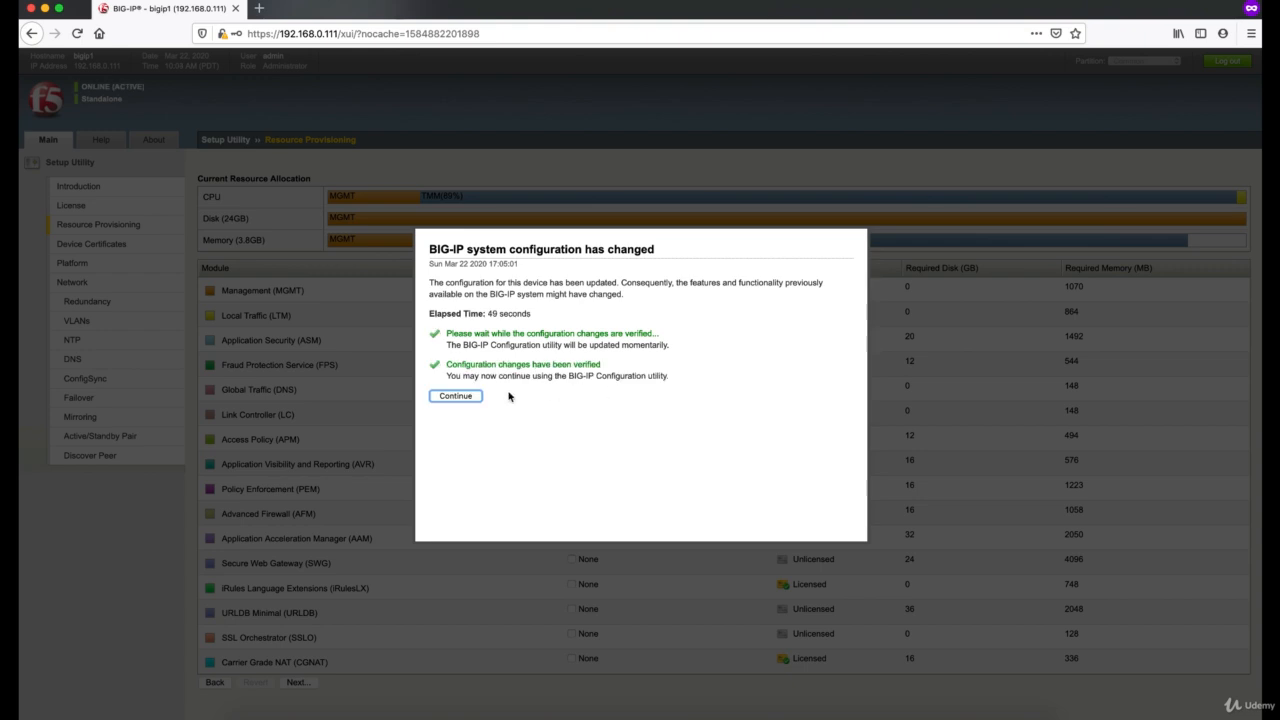
Step: Continue past the configuration change notice and proceed through Resource Provisioning and Device Certificates to the Platform settings, keeping the defaults
click(456, 396)
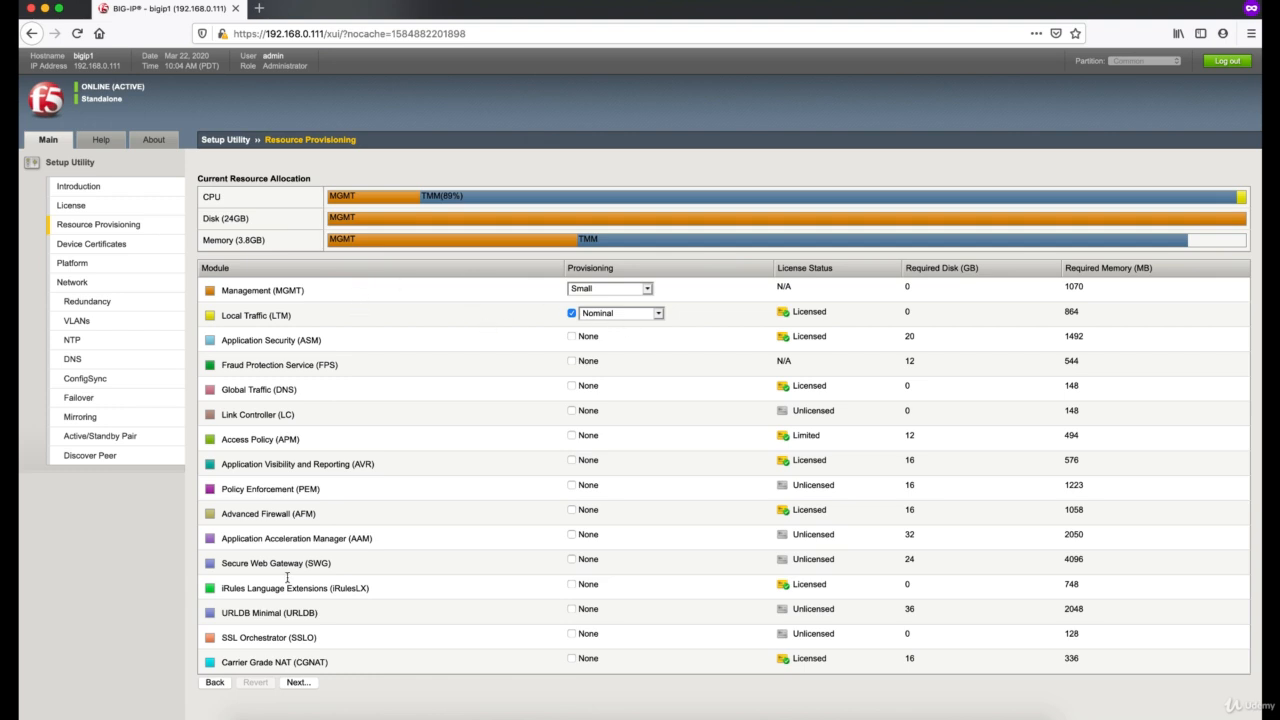
click(302, 685)
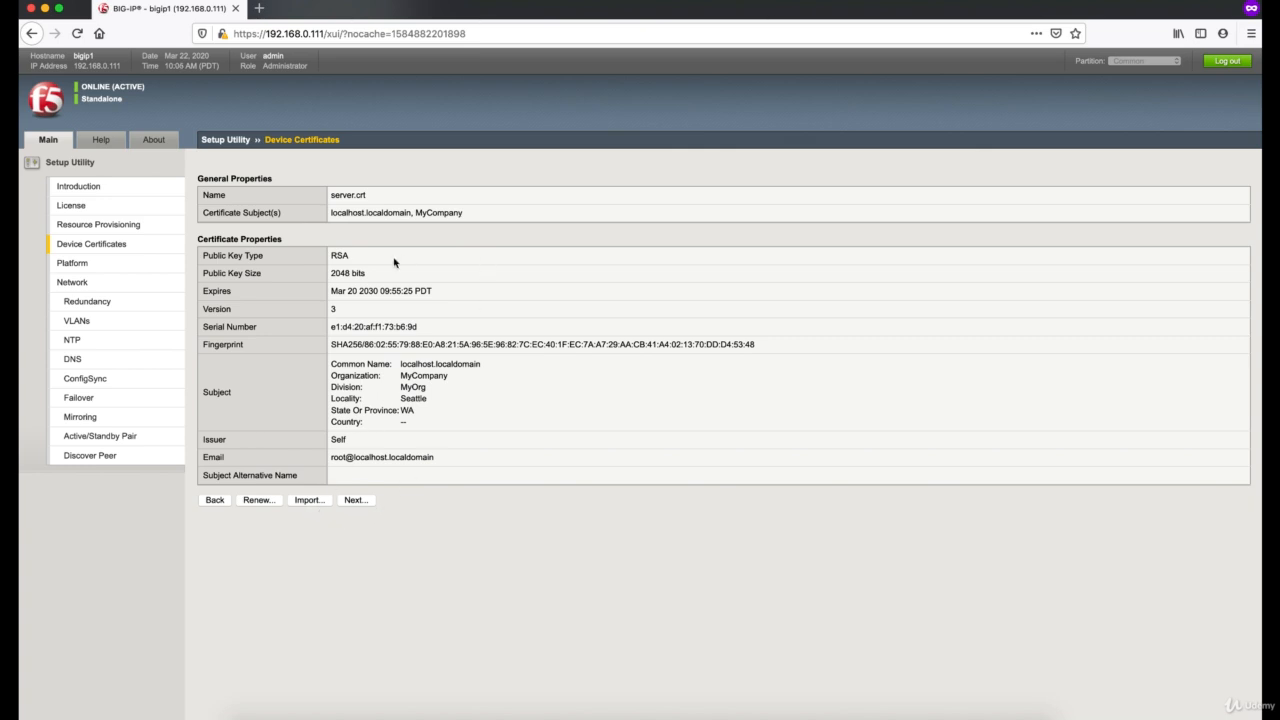
click(364, 503)
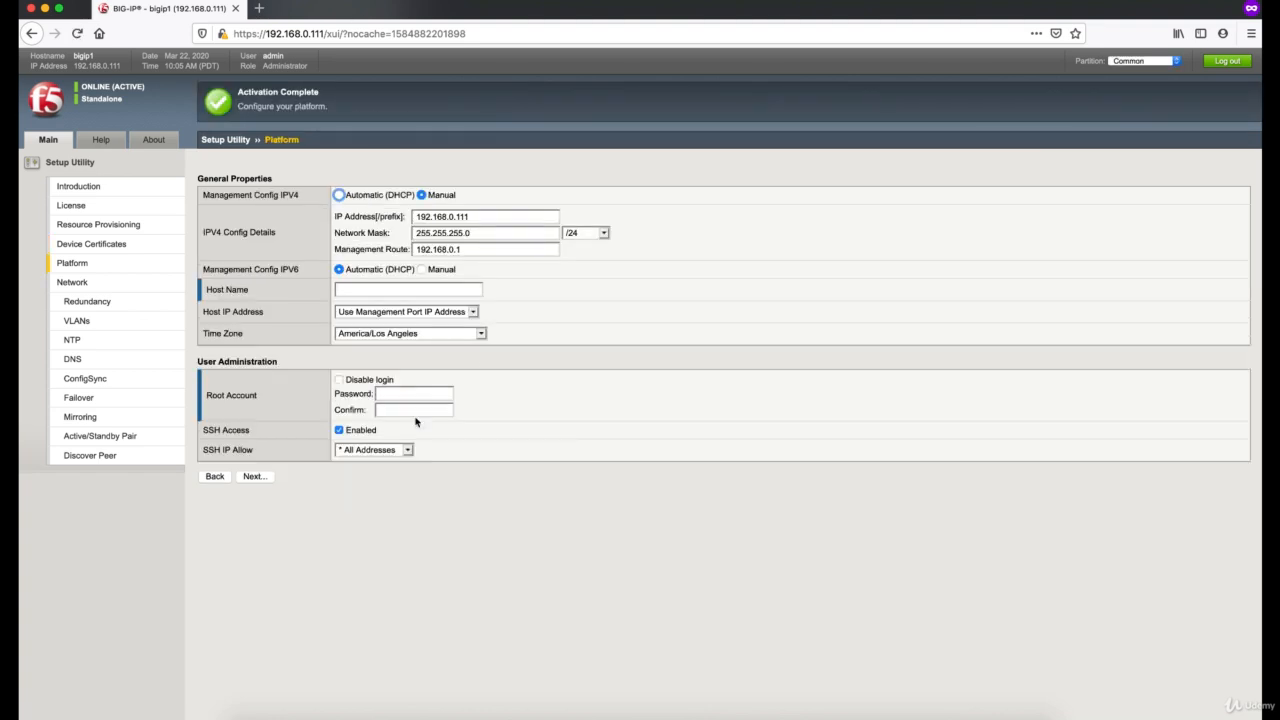
Step: Set the platform host name to bigip1.zerolabs.best and the time zone to Asia/Dubai
click(421, 290)
text(bigip1.zerolabs.best)
click(385, 334)
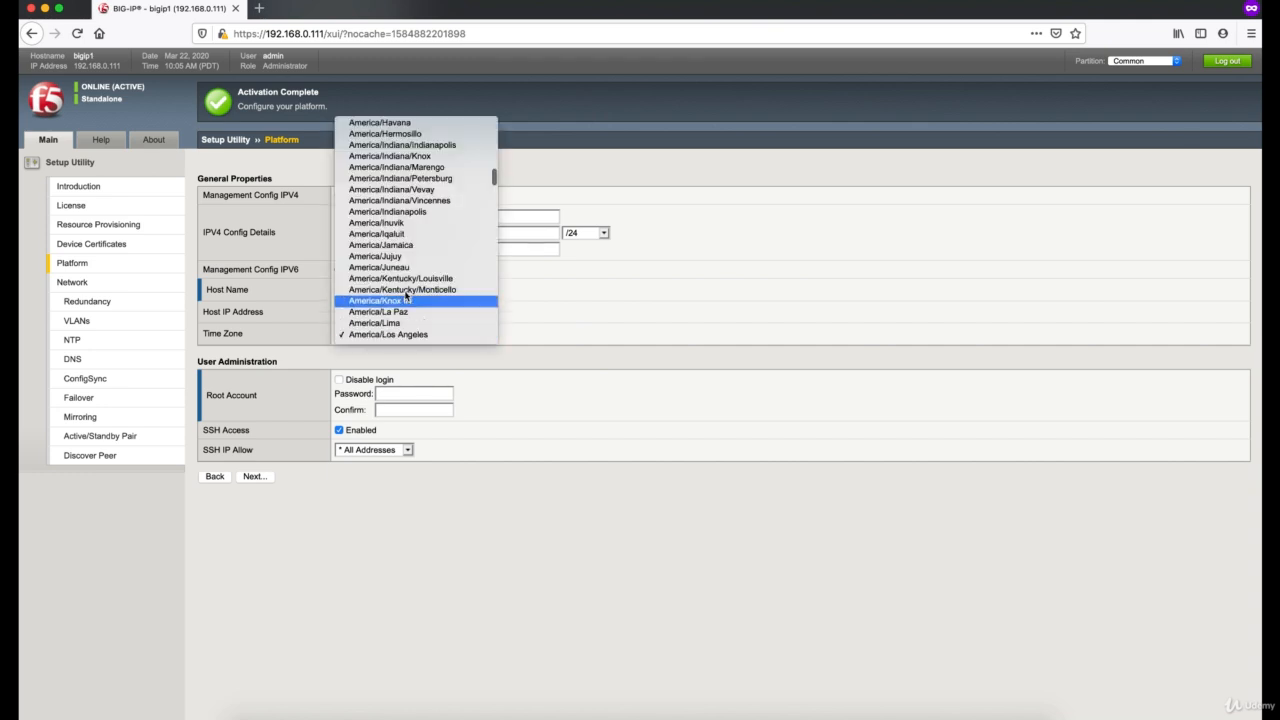
scroll(406, 295, down, 20)
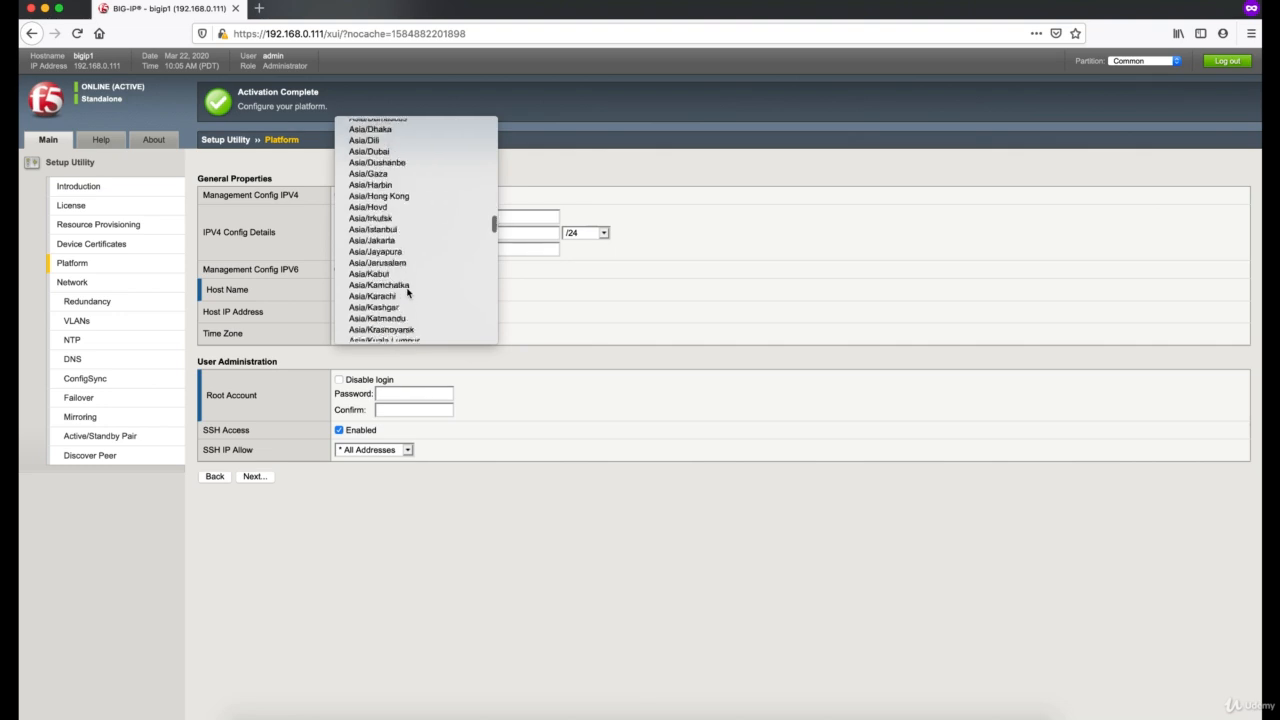
scroll(407, 292, down, 8)
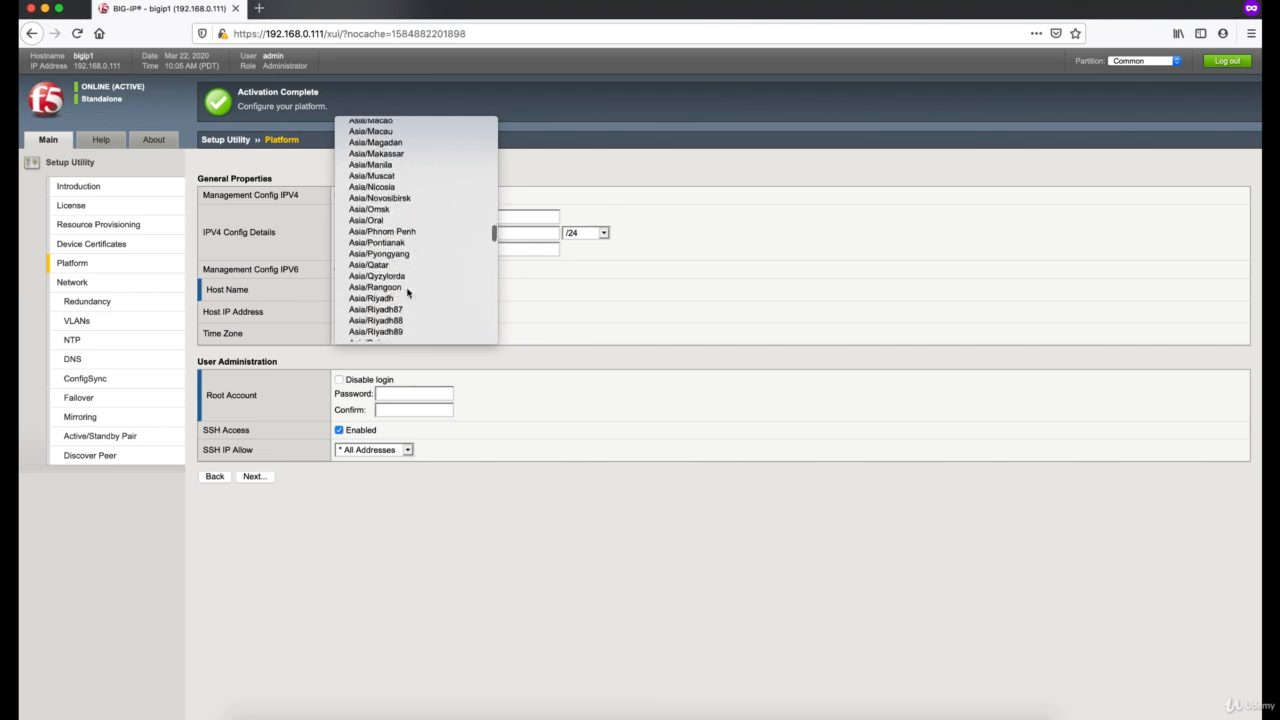
scroll(407, 292, up, 12)
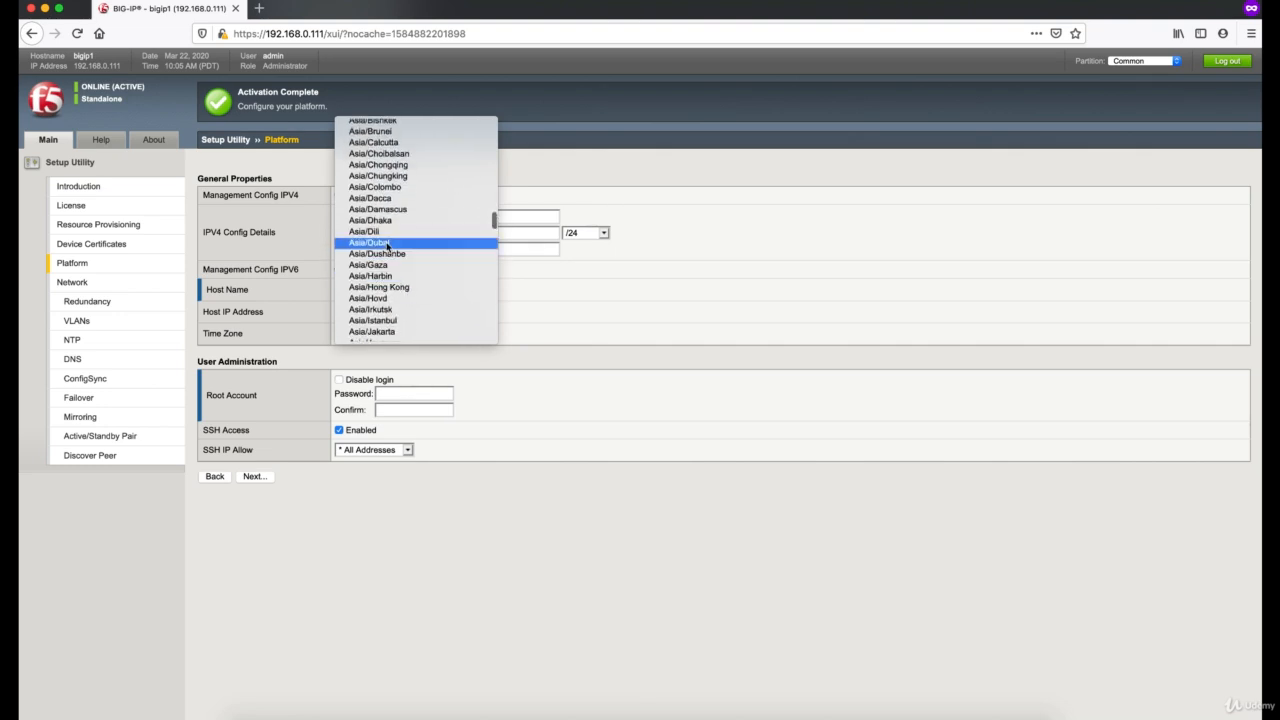
click(387, 245)
Step: Try to set the root account password with its confirmation and submit the Platform settings
click(427, 397)
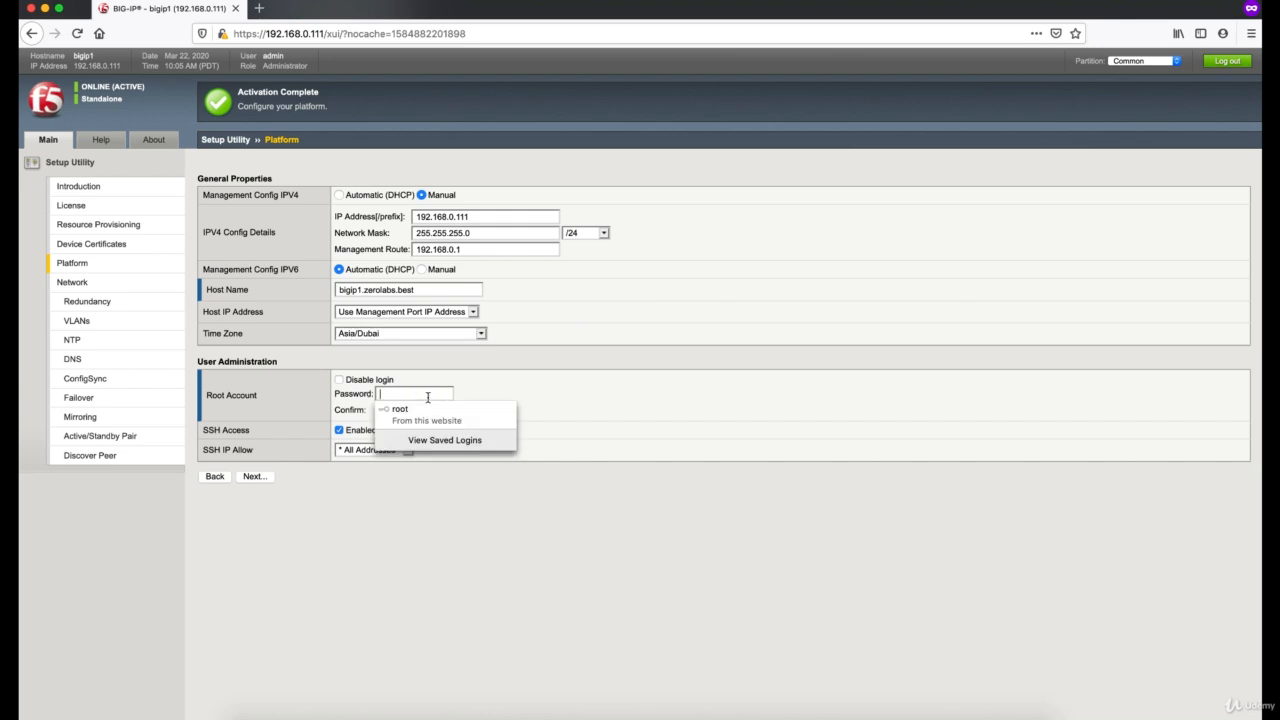
click(516, 401)
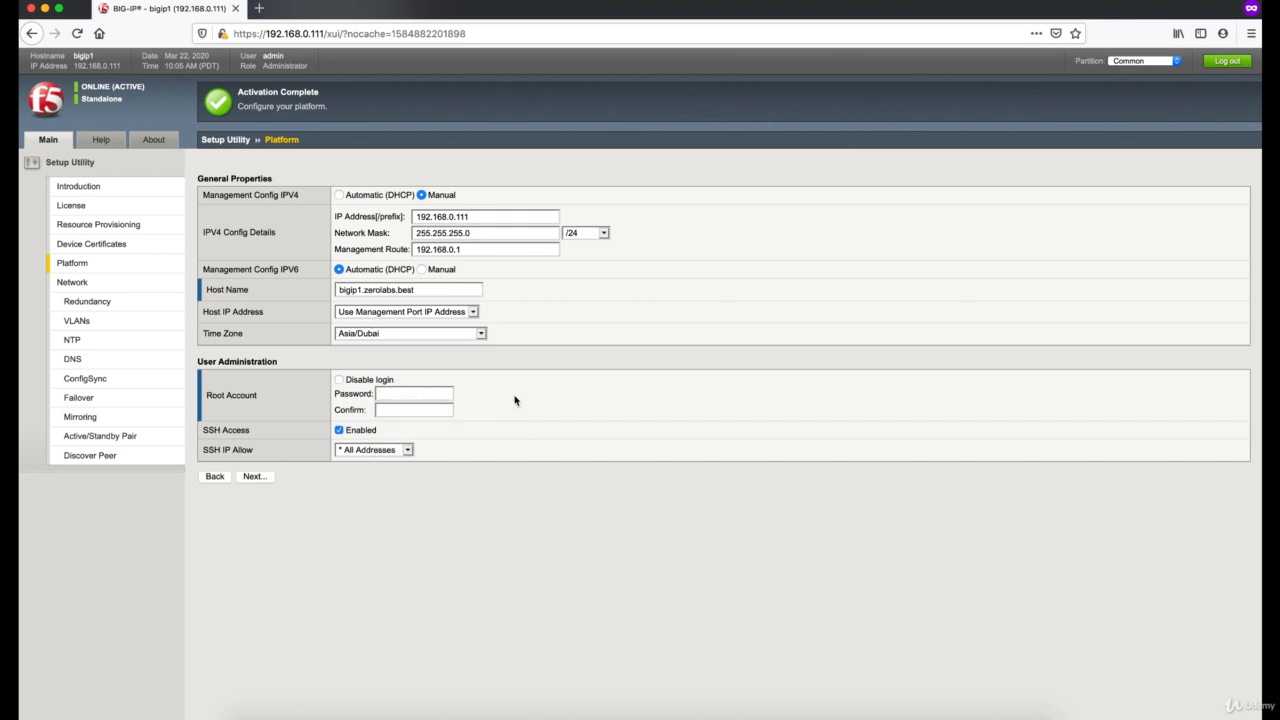
click(418, 396)
text(•••)
key(Tab)
text(•••)
key(BackSpace)
key(BackSpace)
text(•••)
click(260, 479)
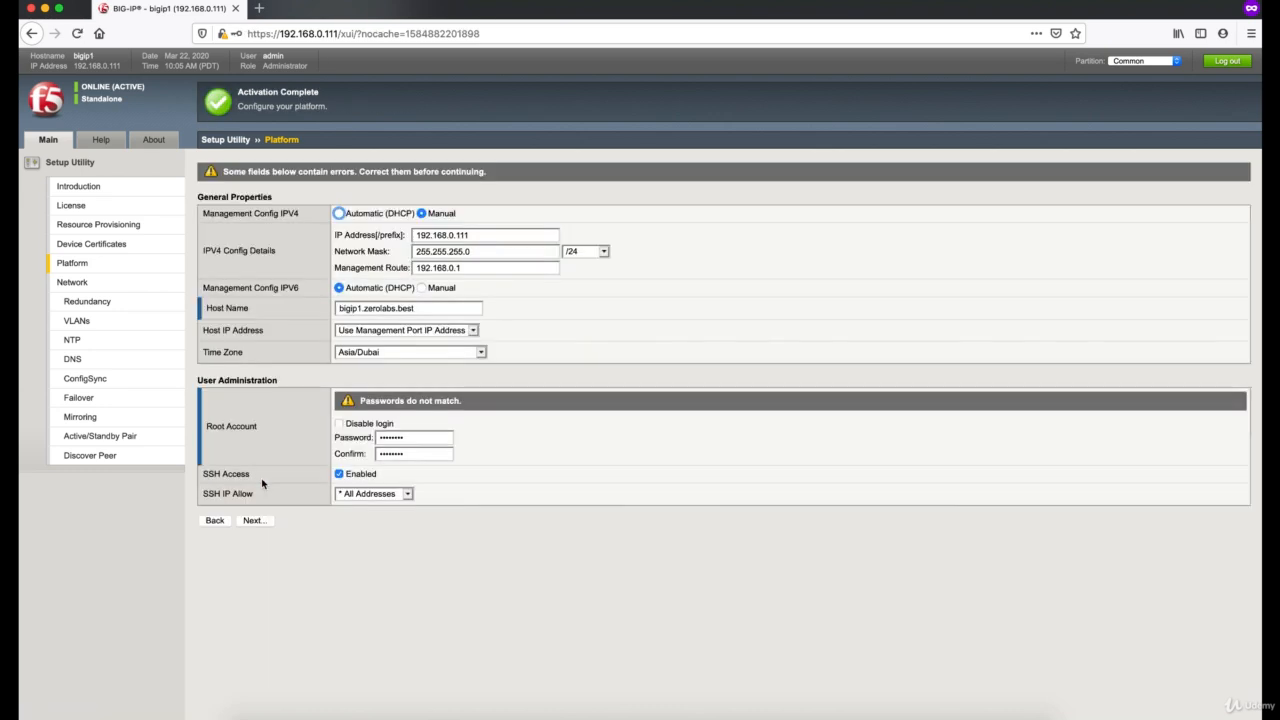
Step: Re-enter the root account password and its confirmation in the Platform settings, and finish the Setup Utility without the standard network configuration
drag(414, 437, 310, 434)
drag(425, 440, 352, 437)
key(Tab)
click(263, 522)
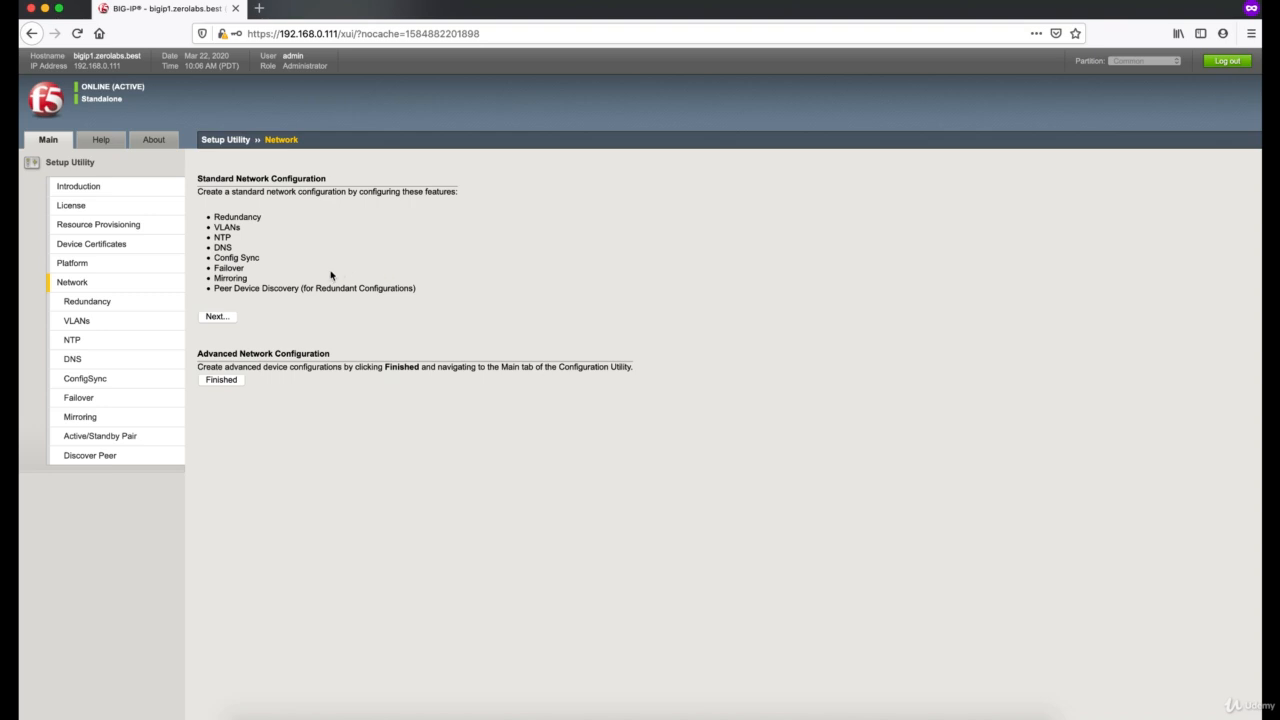
click(235, 384)
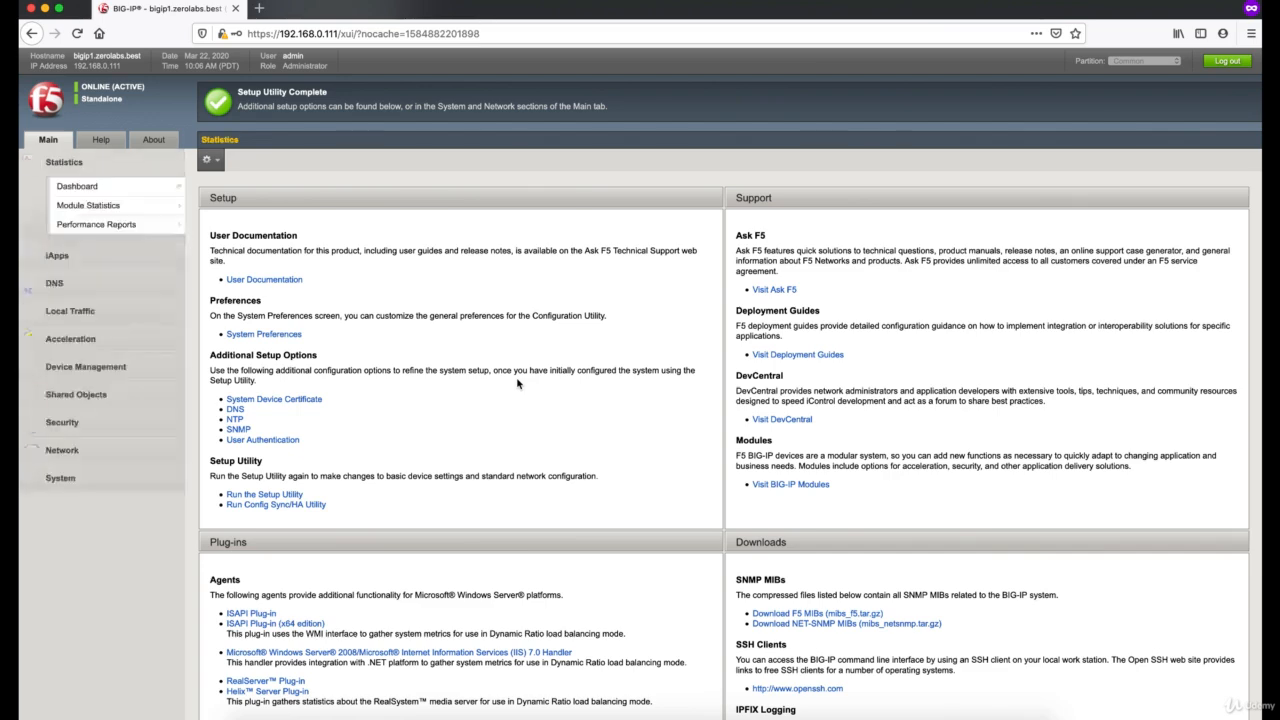
Step: Run the Setup Utility again to view its license page, and leave it for the start page
scroll(517, 383, down, 1)
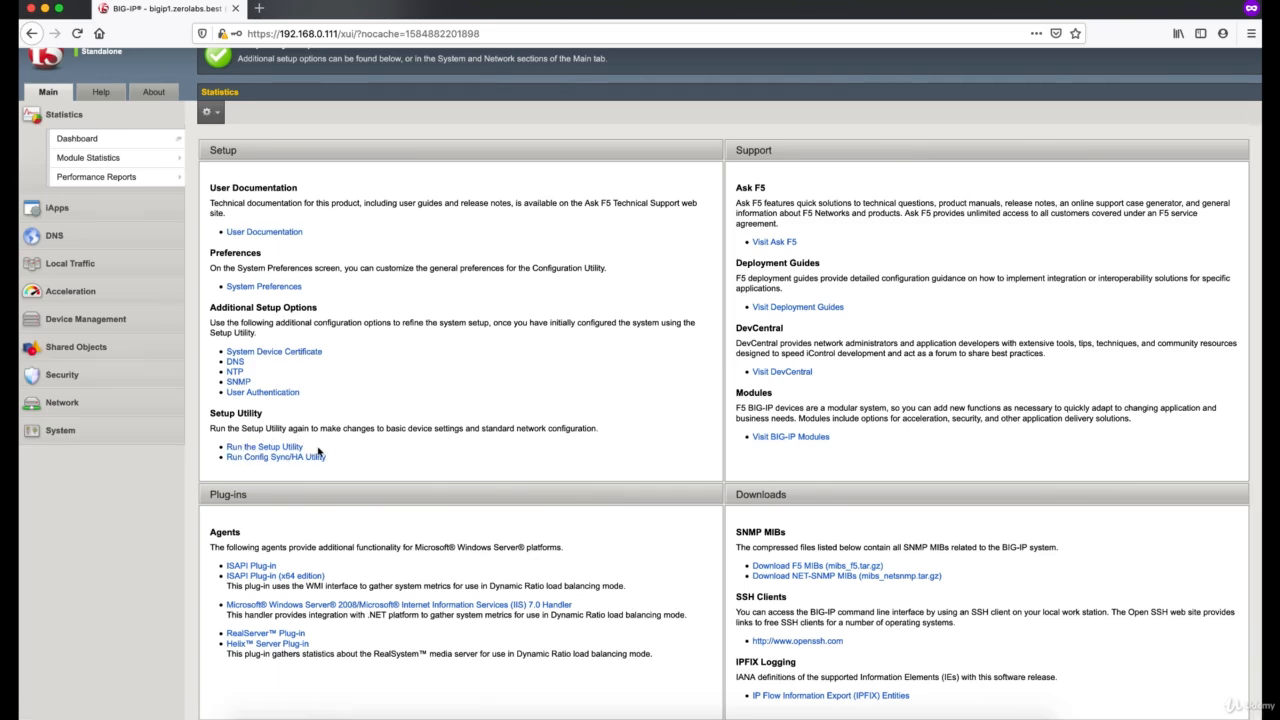
click(280, 448)
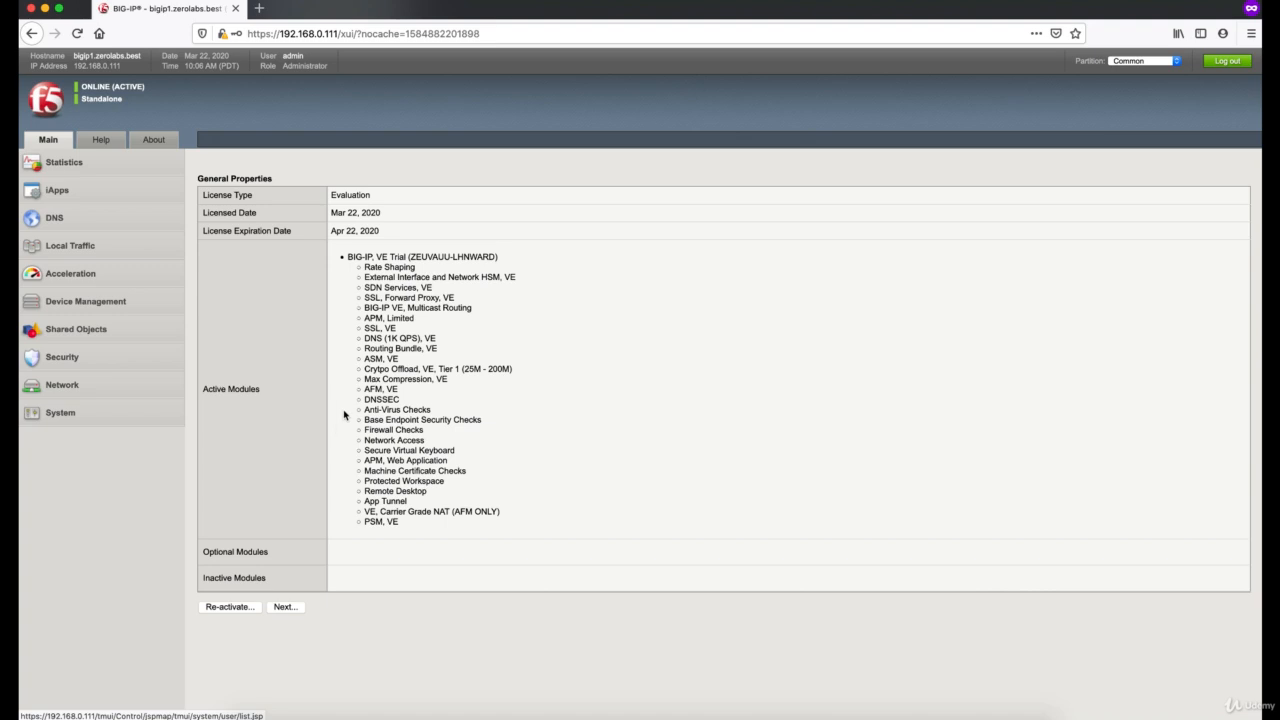
click(44, 103)
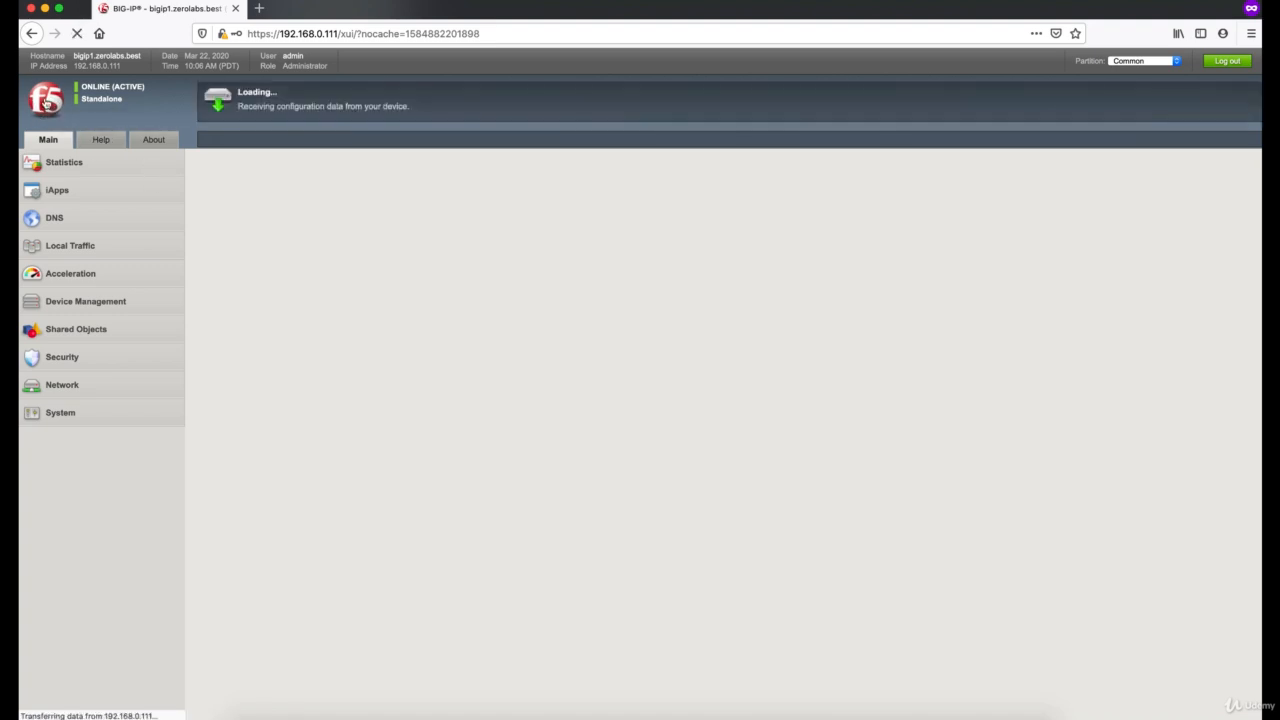